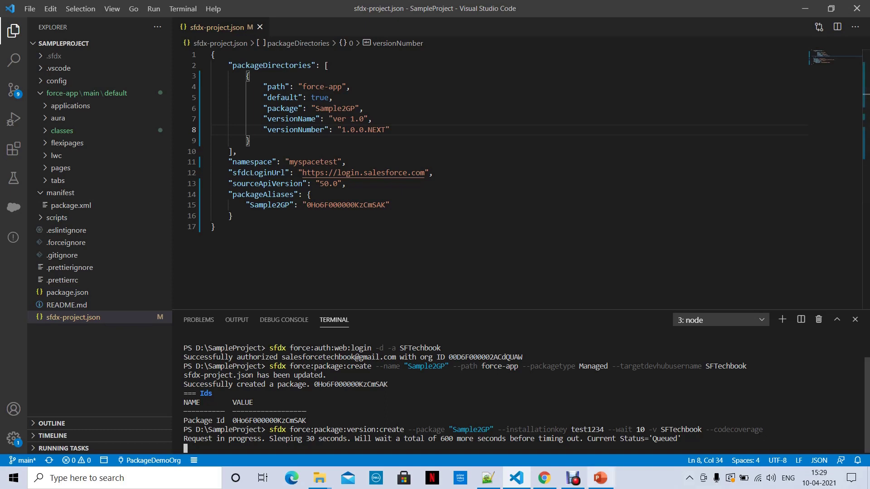
Display slide 4, 'Comparison of 2GP and 1GP Managed Packages', in PowerPoint.
key("alt+Tab")
key("Down")
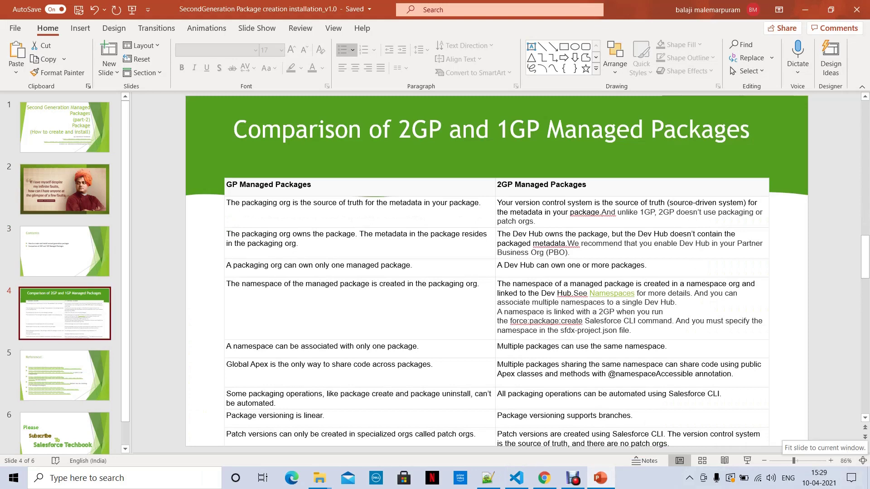
left_click(517, 478)
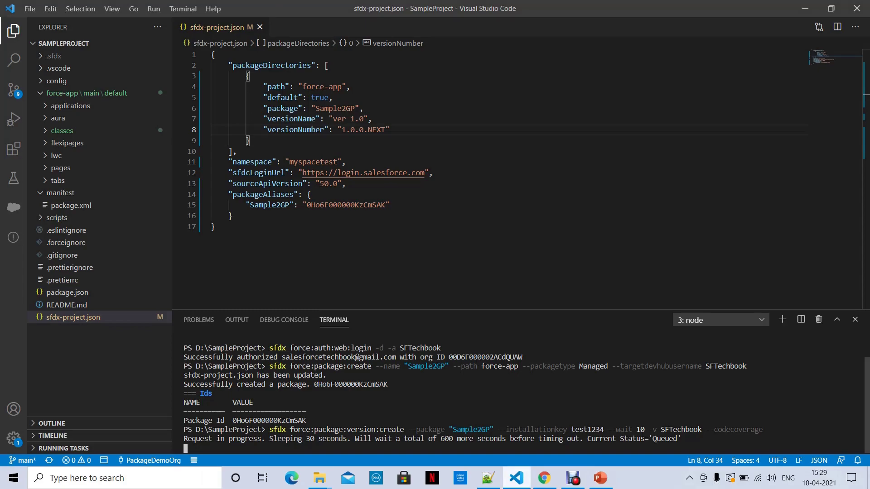
key("alt+Tab")
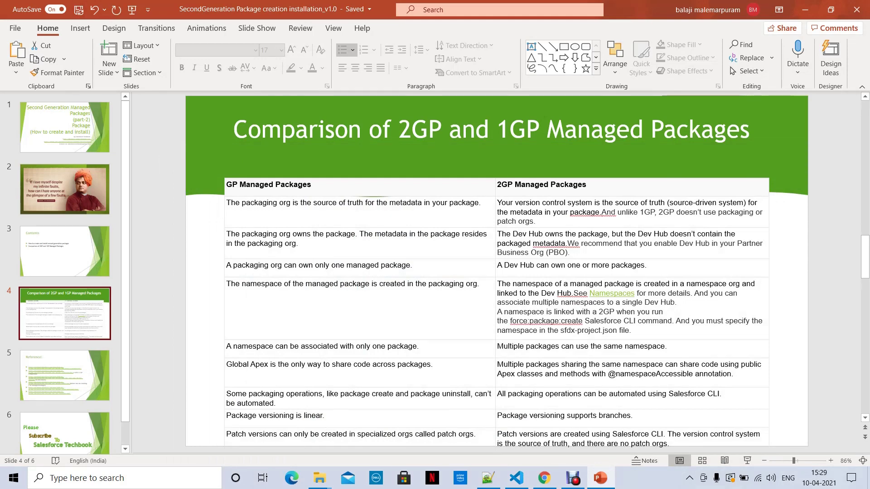
Change the left table header from 'GP Managed Packages' to '1GP Managed Packages'.
key("Tab")
key("F2")
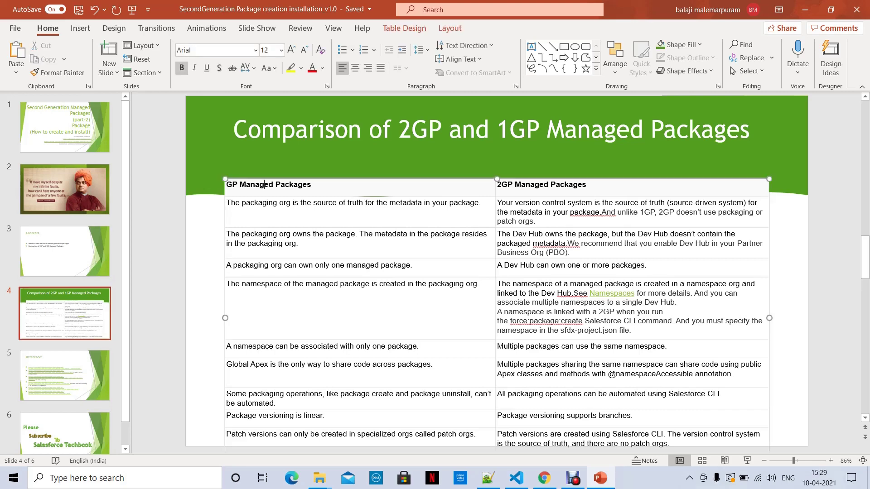
key("Home")
key("Delete")
key("Delete")
type("1")
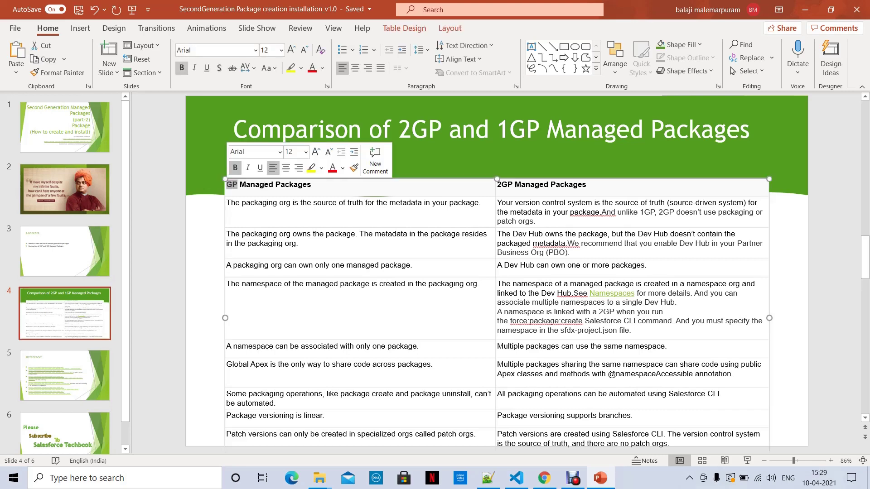
type("GP")
key("BackSpace")
type("P")
Highlight the first 1GP comparison point, then clear the highlight.
left_click(393, 234)
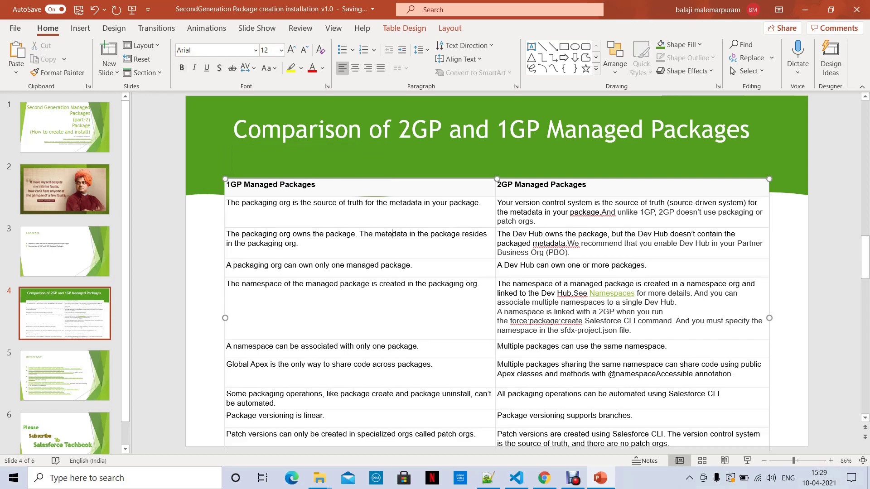
left_click_drag(481, 203, 226, 203)
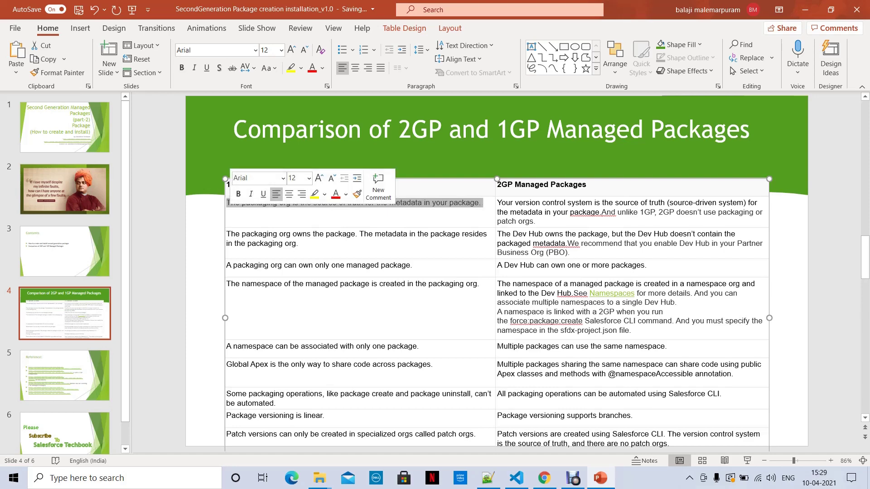
left_click(285, 203)
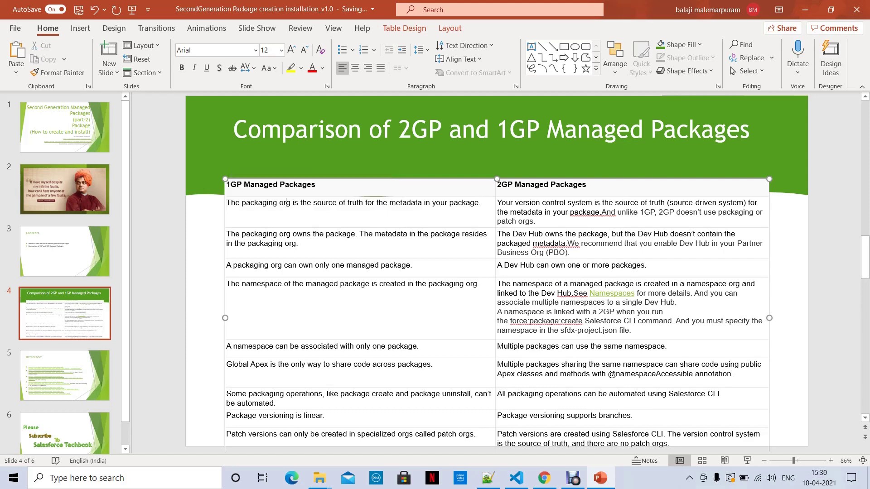
Highlight the first 1GP point and the Dev Hub ownership row, leaving that row a blank line taller.
left_click_drag(481, 203, 226, 202)
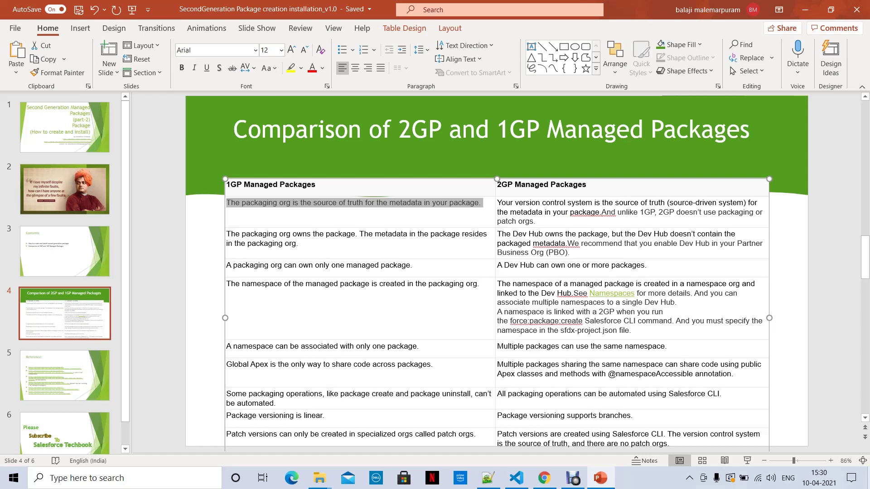
left_click(274, 244)
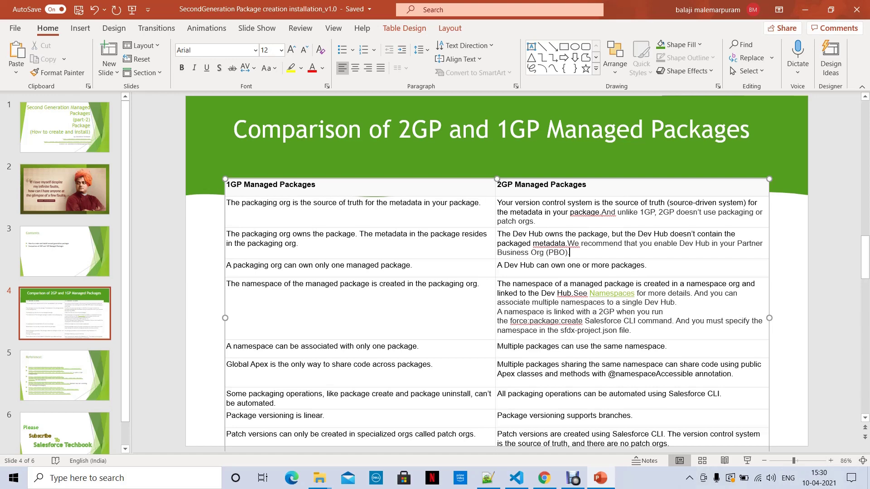
triple_click(570, 252)
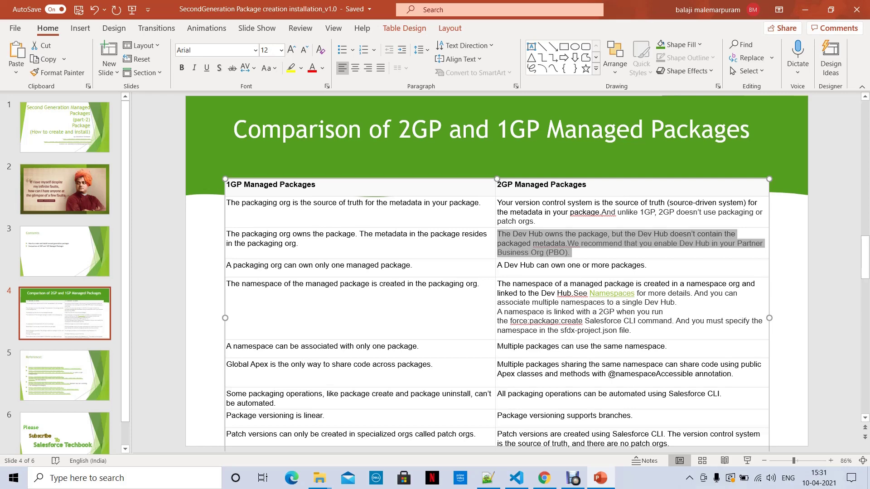
left_click(406, 265)
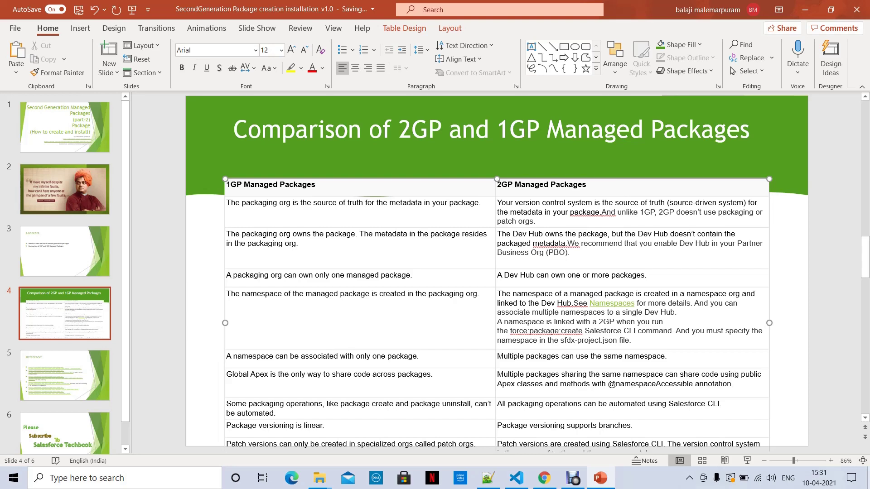
left_click_drag(592, 275, 497, 275)
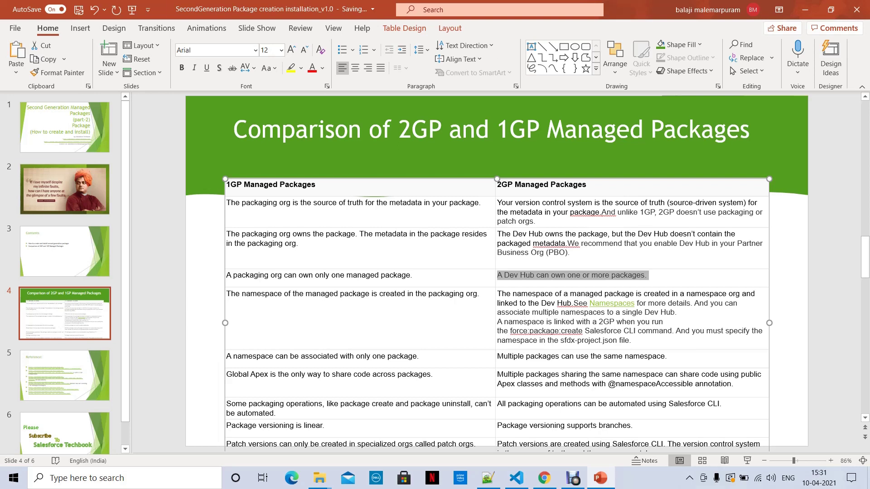
left_click(291, 294)
left_click_drag(480, 294, 226, 293)
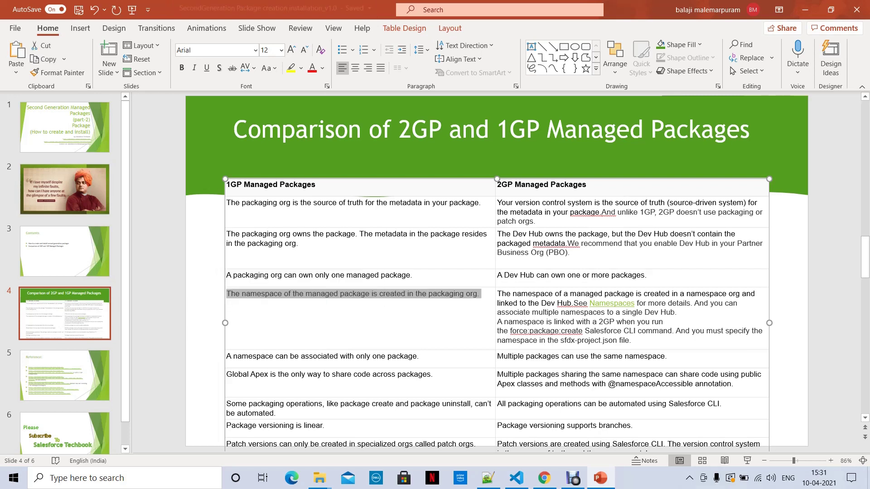
left_click(631, 340)
left_click_drag(631, 340, 497, 293)
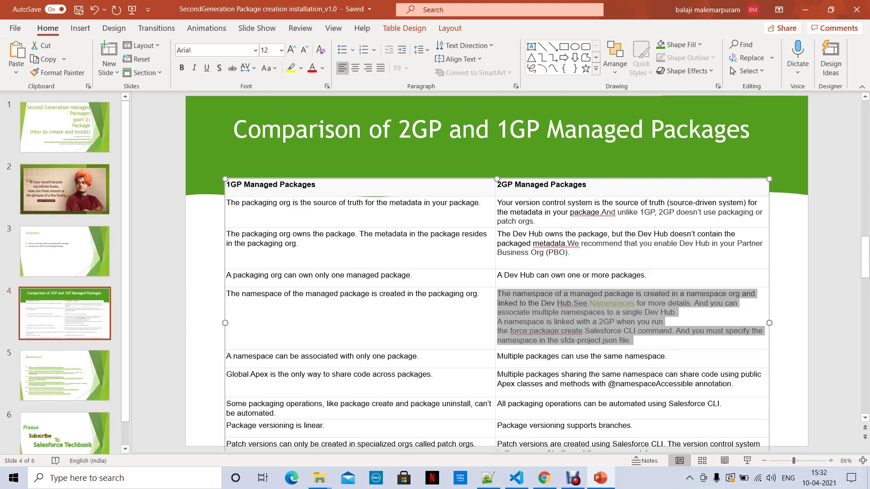
left_click(416, 356)
left_click_drag(420, 356, 226, 356)
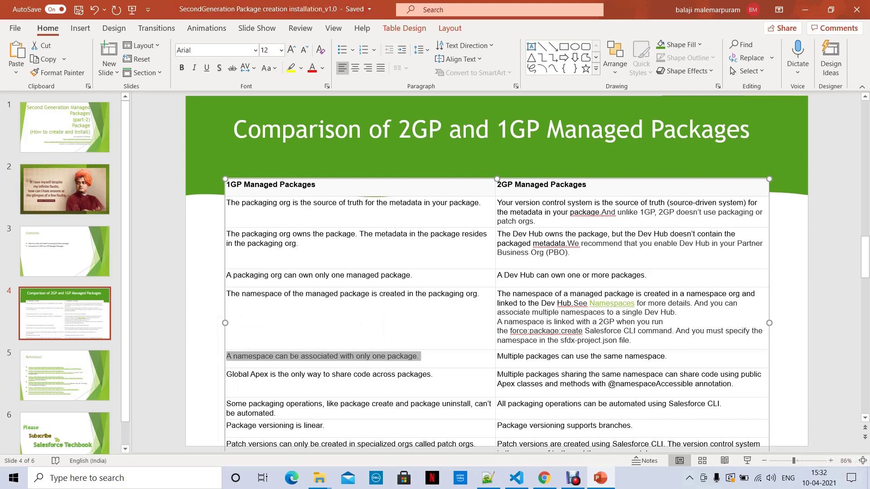
left_click_drag(668, 356, 497, 356)
scroll(497, 356, "down", 1)
scroll(497, 356, "up", 1)
left_click_drag(434, 375, 226, 374)
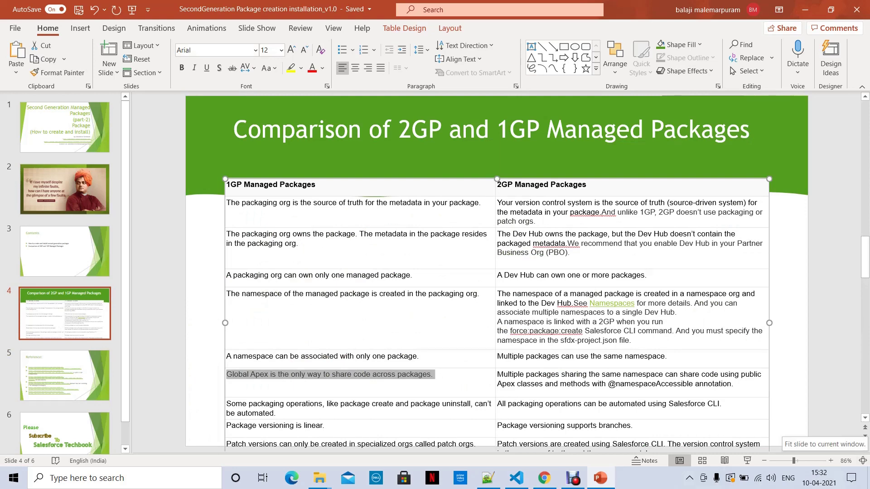
left_click(720, 374)
left_click_drag(734, 384, 498, 375)
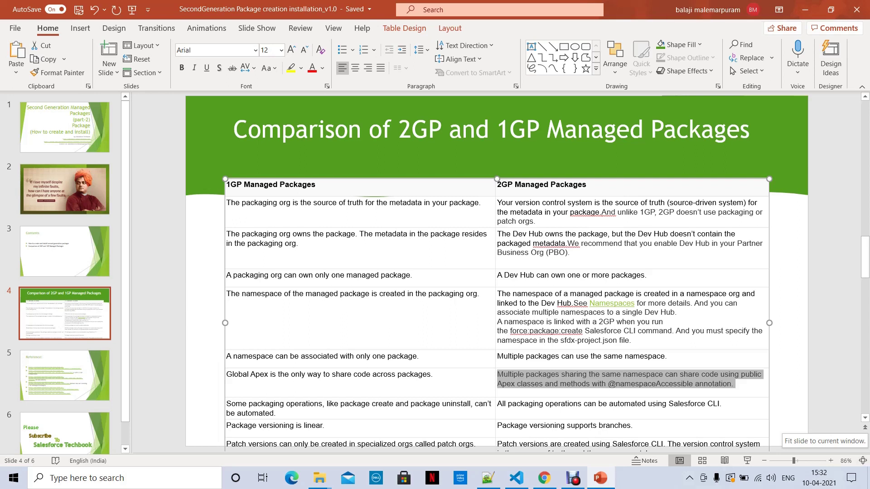
left_click(275, 413)
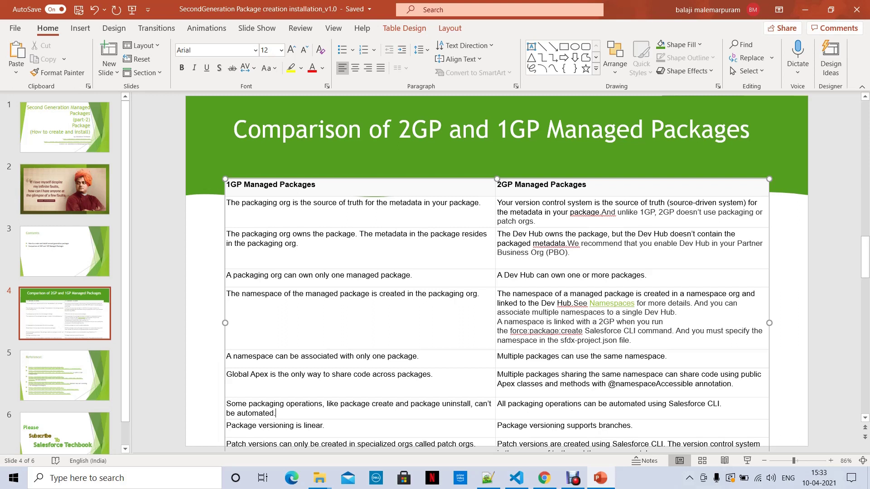
key("shift+Up")
key("shift+Up")
key("shift+Down")
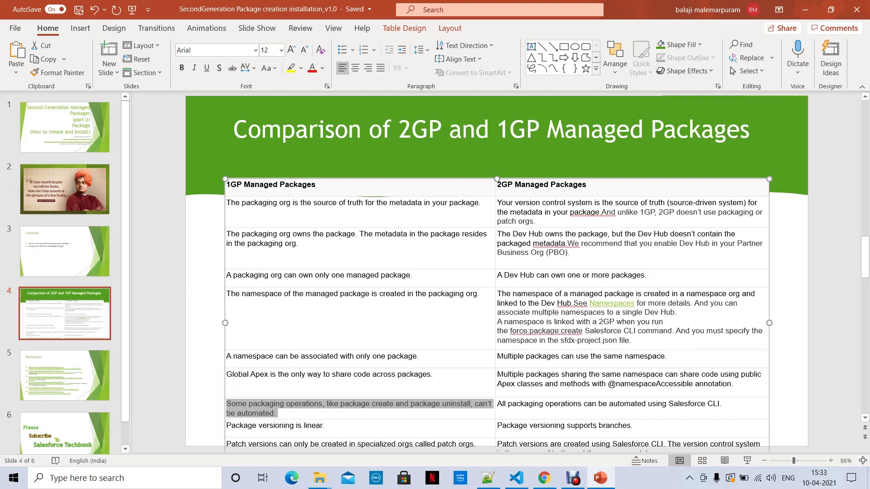
left_click(720, 403)
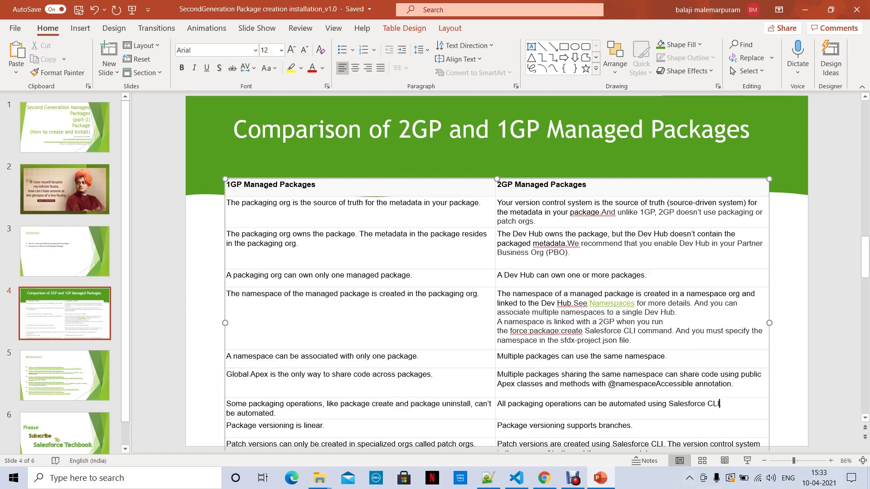
key("Delete")
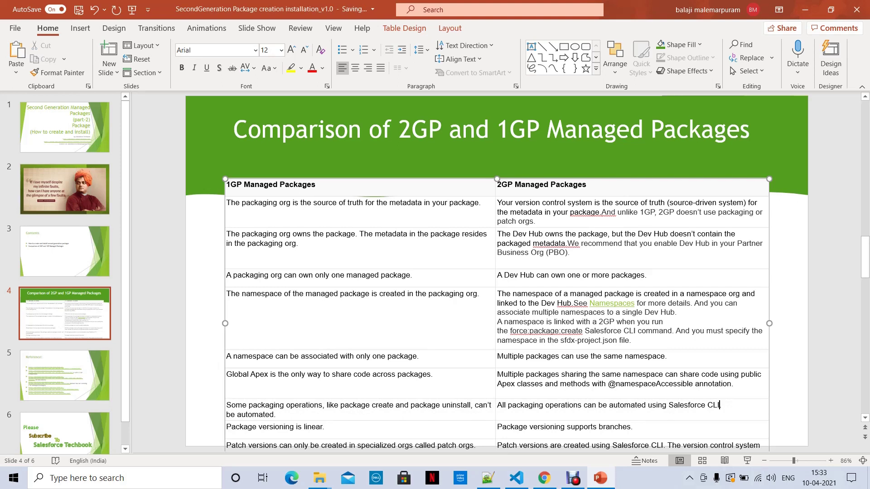
left_click(324, 426)
key("ctrl+shift+Left")
key("ctrl+shift+Left")
key("ctrl+shift+Left")
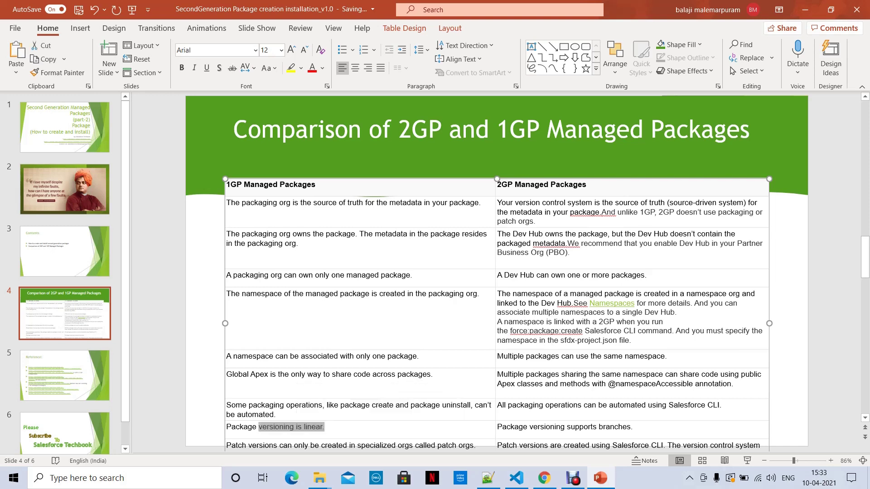
left_click(627, 427)
scroll(528, 287, "down", 1)
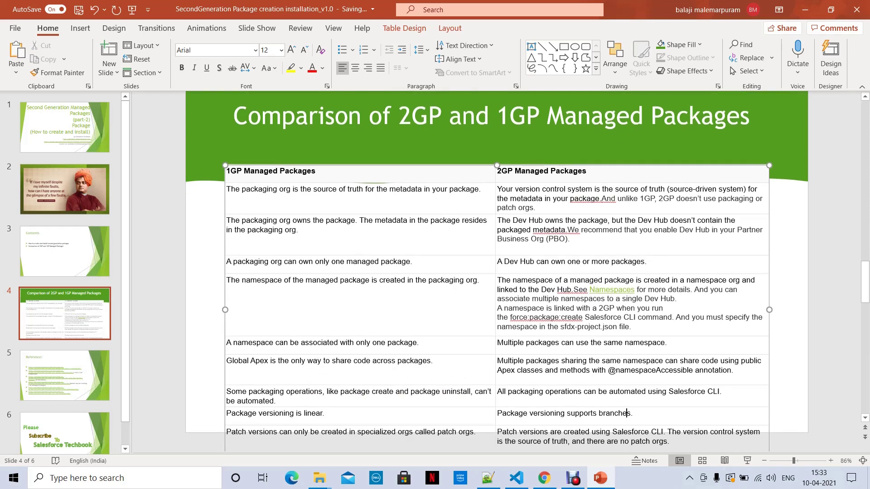
left_click(302, 432)
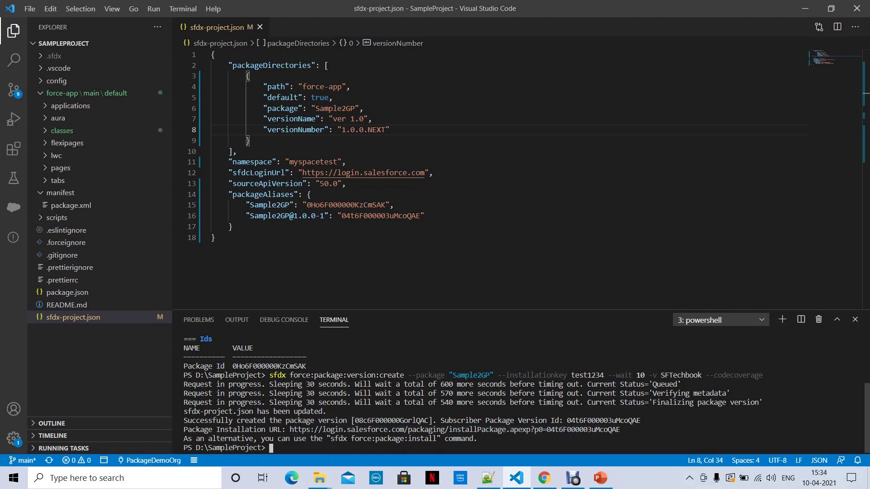
left_click_drag(346, 216, 360, 216)
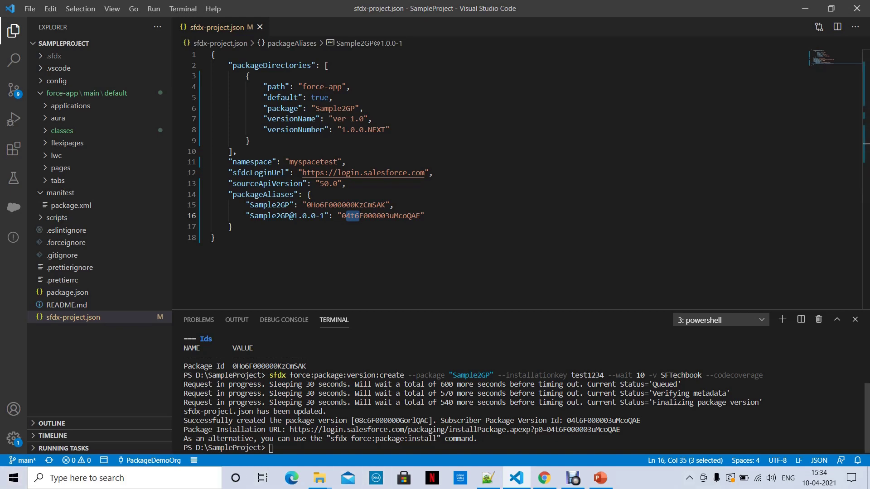
left_click_drag(246, 216, 424, 216)
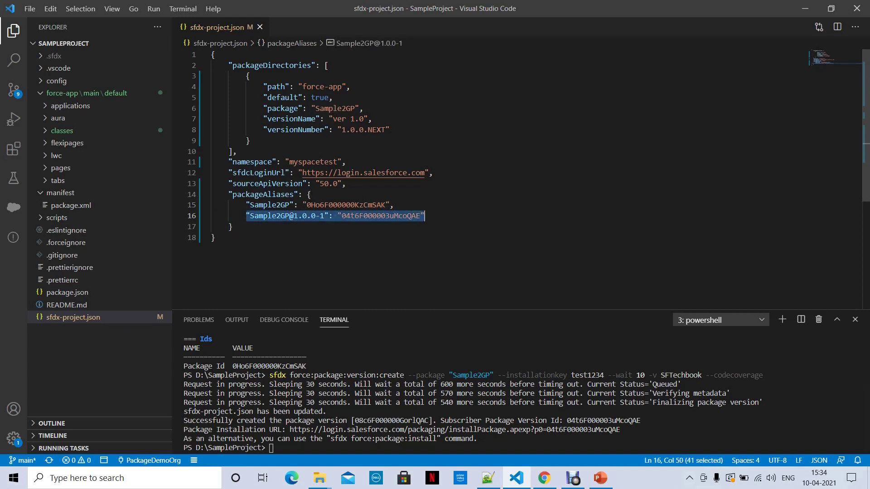
left_click_drag(250, 216, 324, 215)
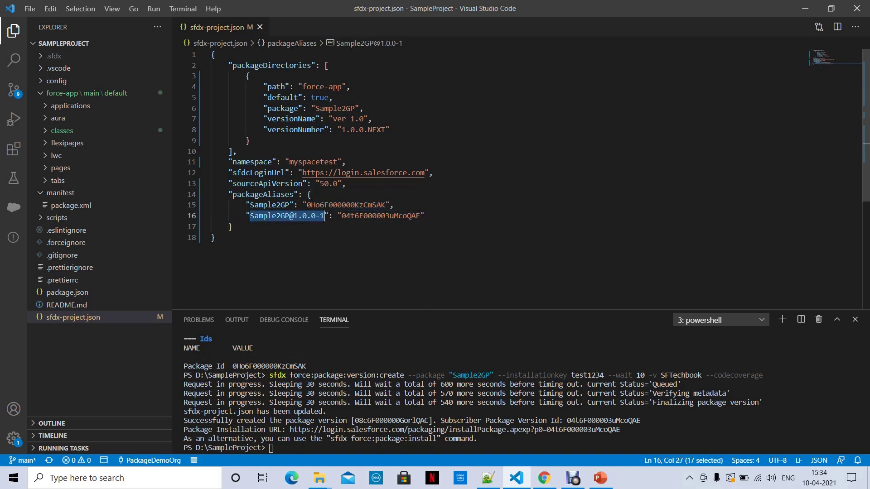
left_click_drag(342, 216, 420, 215)
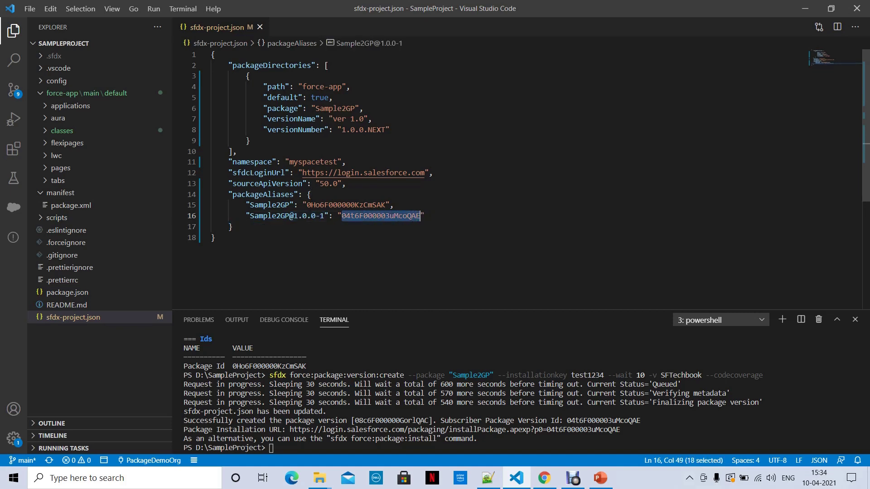
Copy the sfdx package version promote command from line 11 of the Notepad++ notes.
left_click(270, 448)
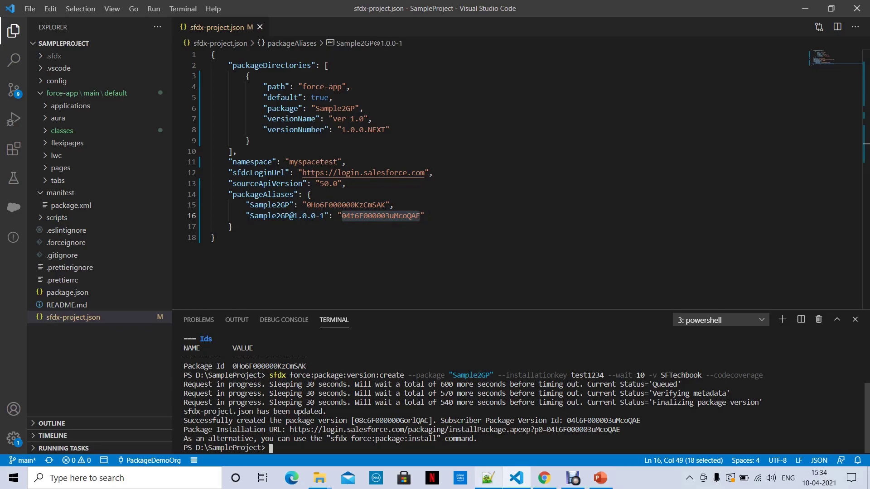
left_click(488, 478)
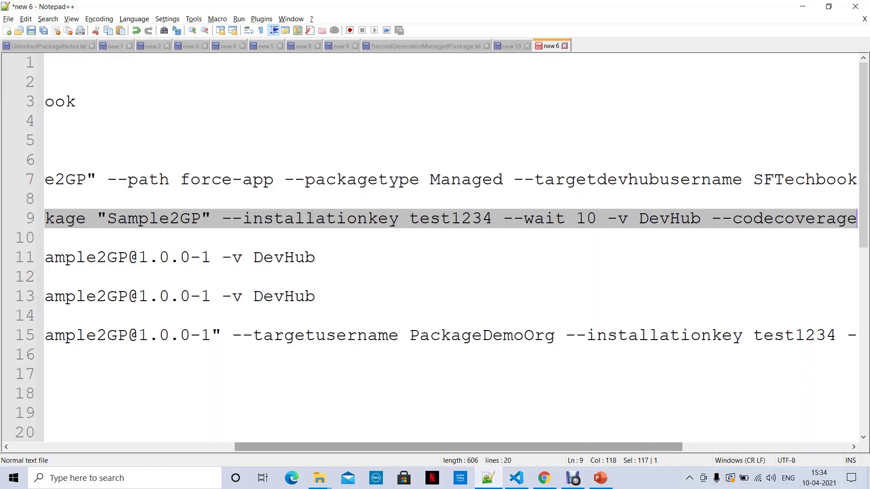
scroll(435, 244, "left", 10)
left_click_drag(722, 258, 45, 257)
key("ctrl+c")
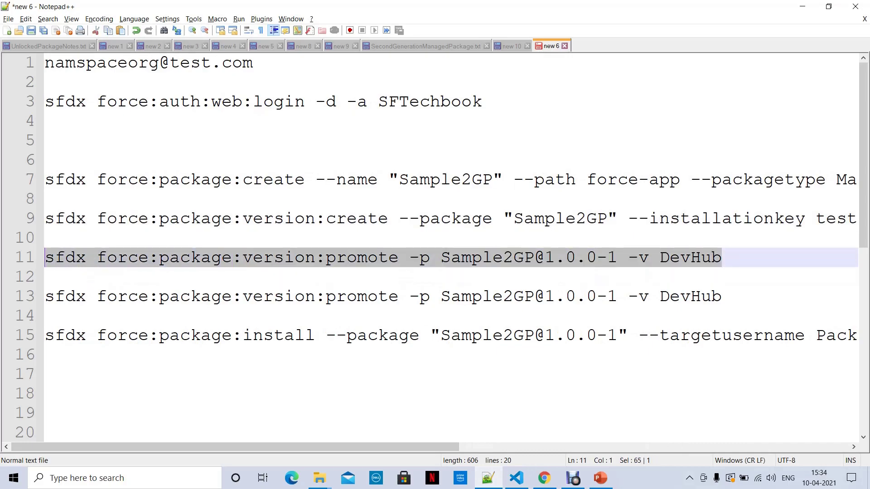
key("alt+Tab")
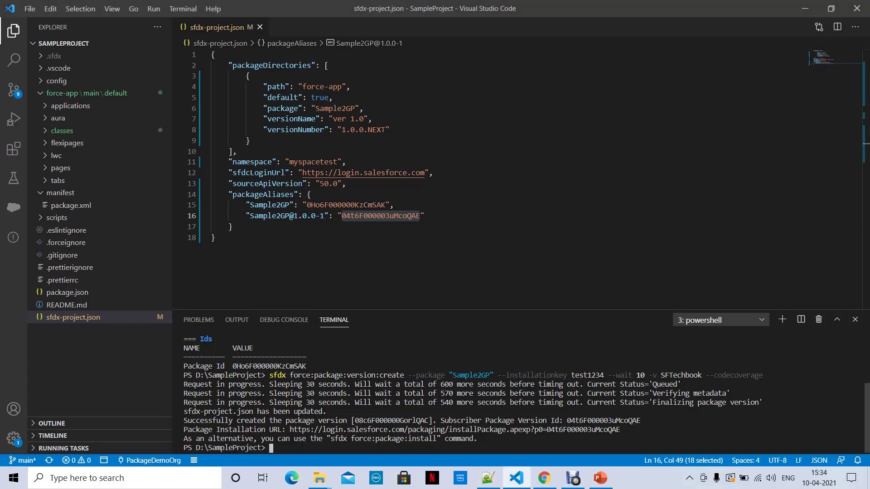
key("ctrl+v")
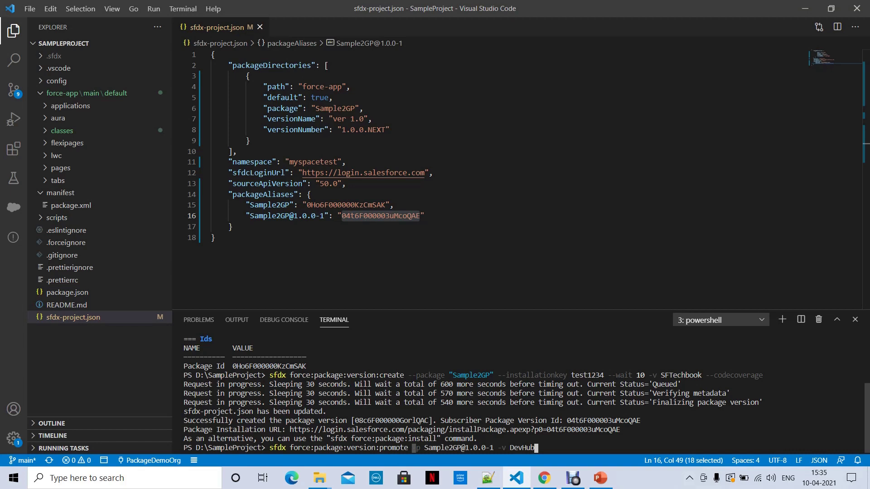
left_click_drag(424, 447, 497, 448)
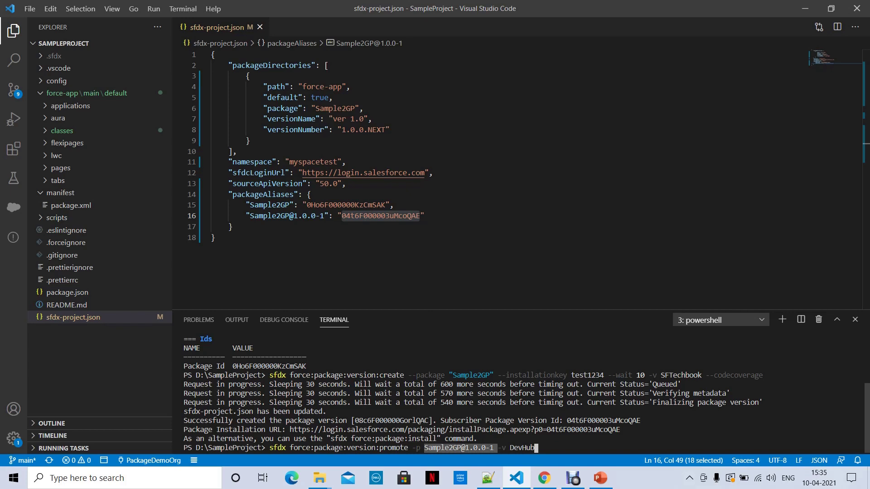
key("ctrl+c")
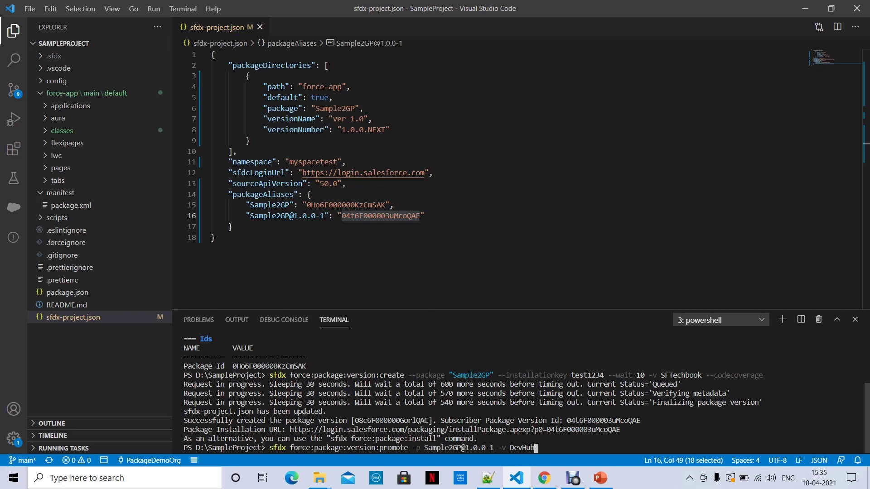
left_click_drag(249, 216, 293, 216)
left_click(232, 227)
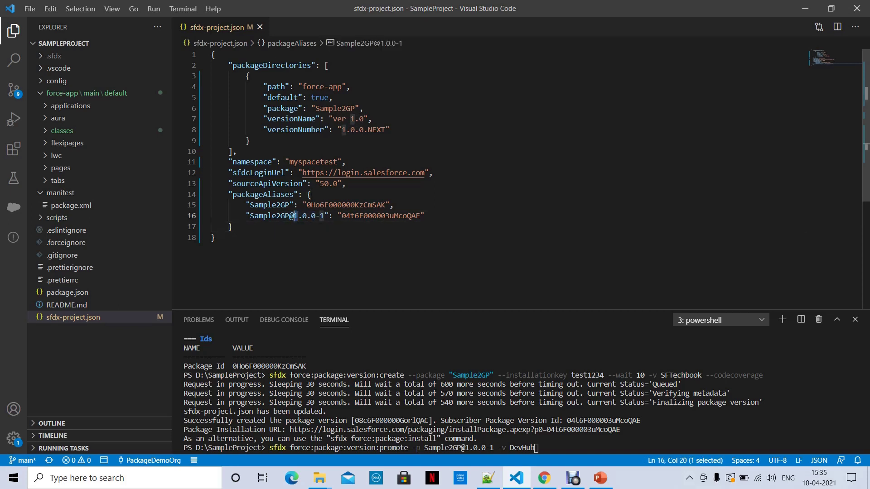
Retarget the promote command to the SFTechbook Dev Hub, run it, and answer y to release.
double_click(313, 215)
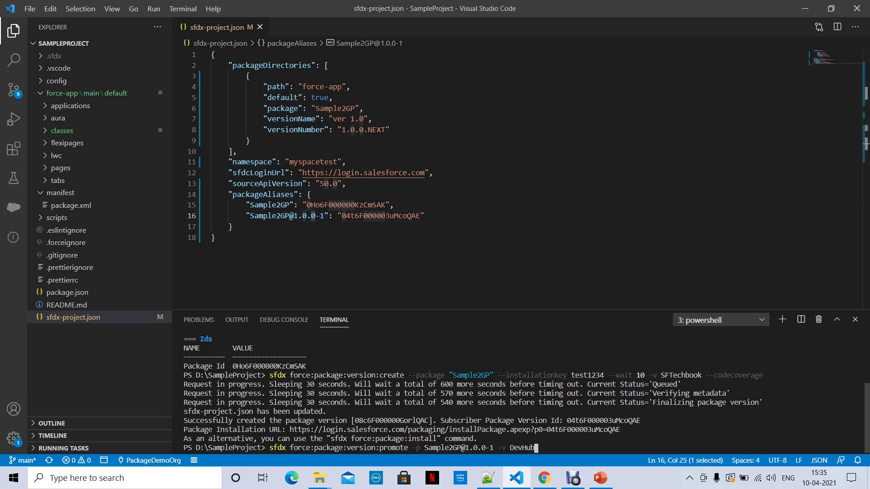
key("BackSpace")
key("BackSpace")
key("BackSpace")
key("BackSpace")
key("BackSpace")
key("BackSpace")
type("SFte")
key("BackSpace")
key("BackSpace")
type("Techbook")
key("Return")
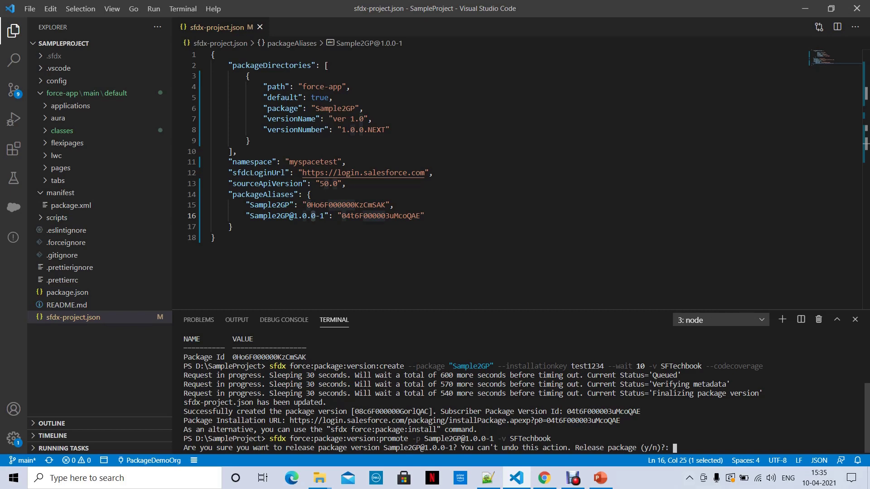
type("y")
key("Return")
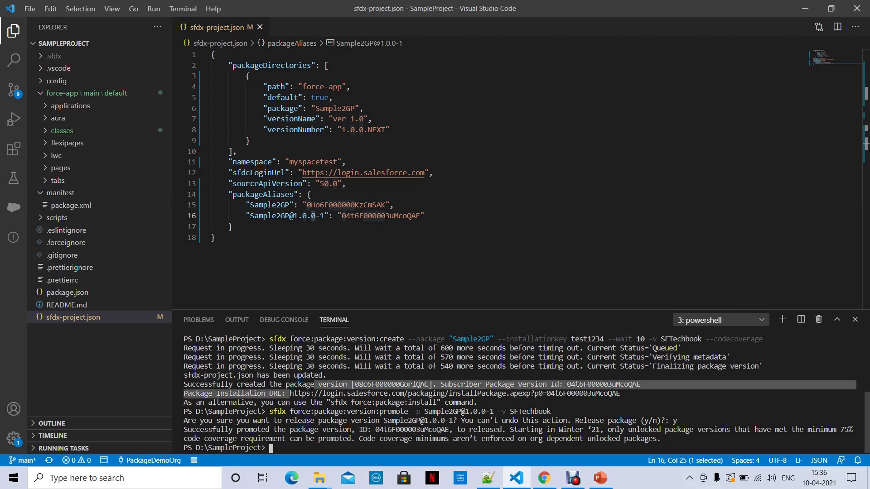
Copy the Package Installation URL from the terminal onto line 18 of the Notepad++ notes.
left_click_drag(290, 393, 620, 393)
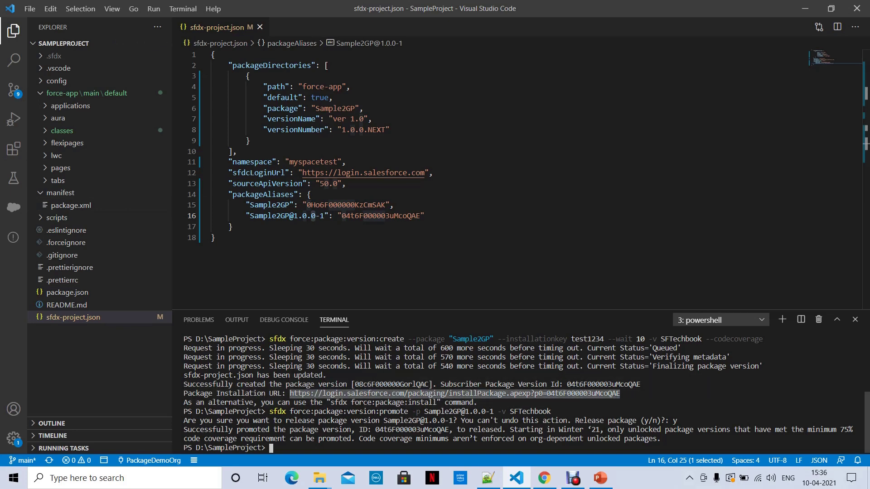
left_click(488, 478)
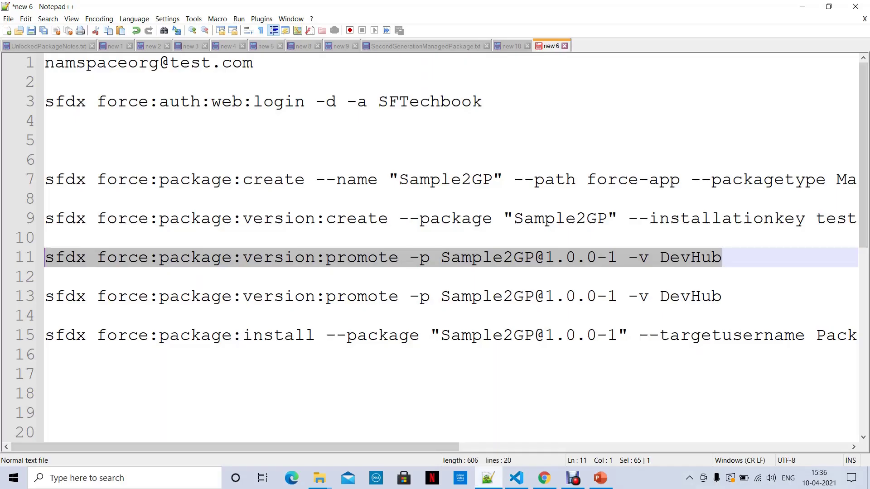
left_click(45, 355)
left_click_drag(235, 447, 625, 447)
key("Left")
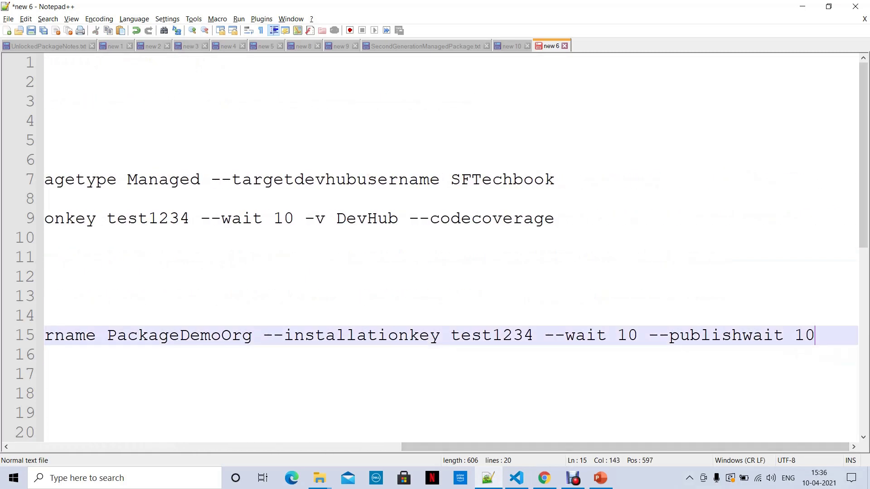
key("Return")
key("Return")
key("Return")
key("ctrl+v")
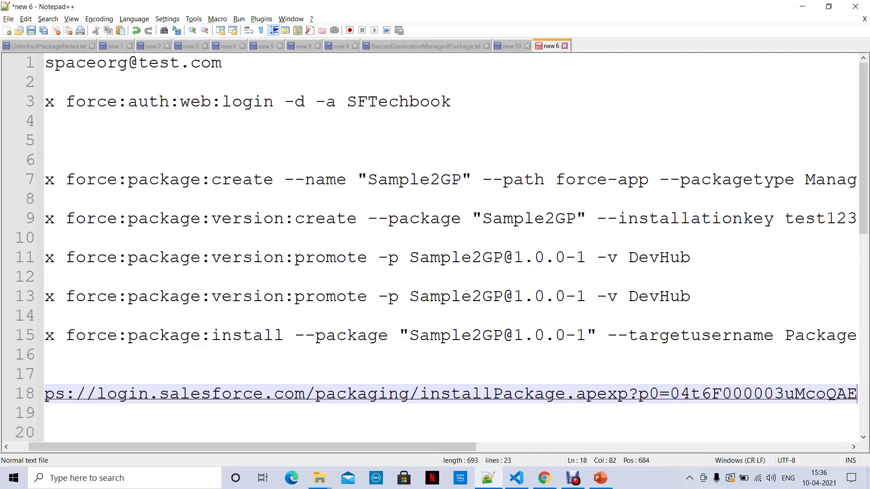
Select the whole sfdx install command on line 15 of the notes.
left_click(802, 7)
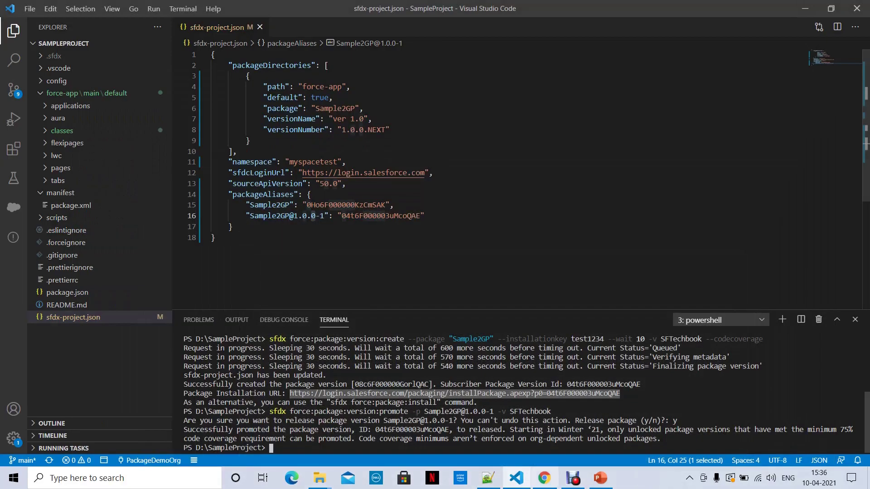
key("Escape")
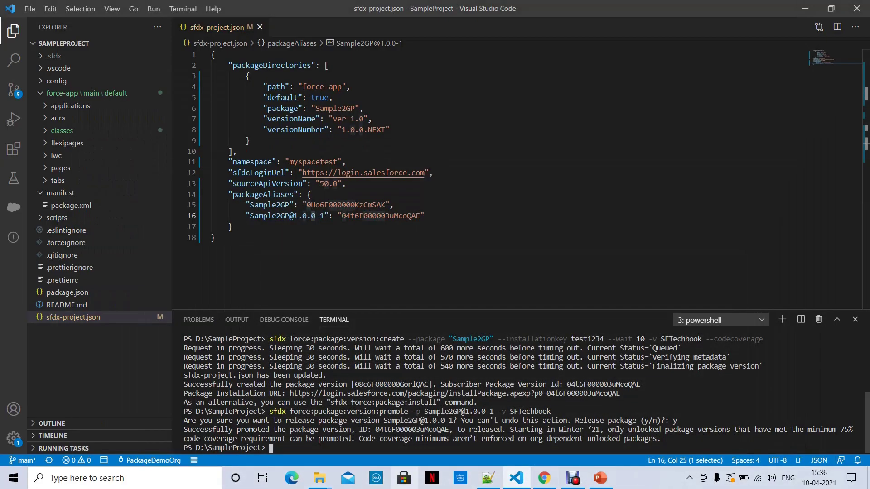
key("alt+Tab")
scroll(444, 254, "left", 2)
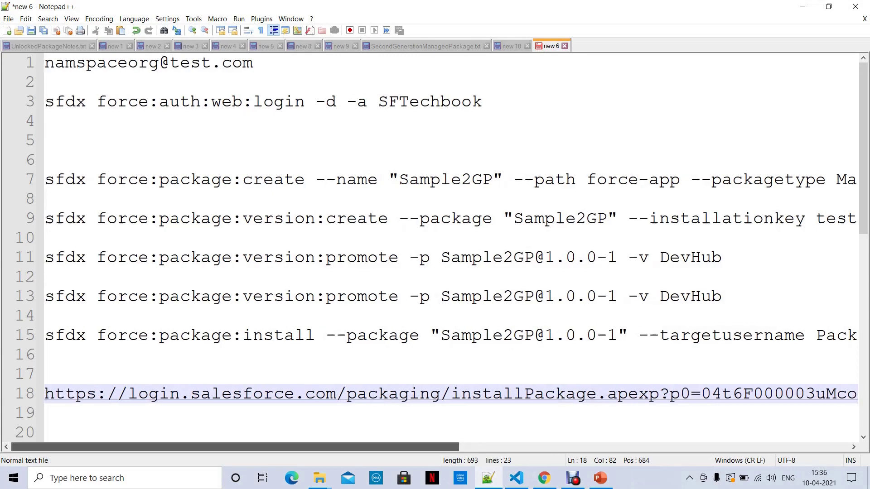
left_click(41, 335)
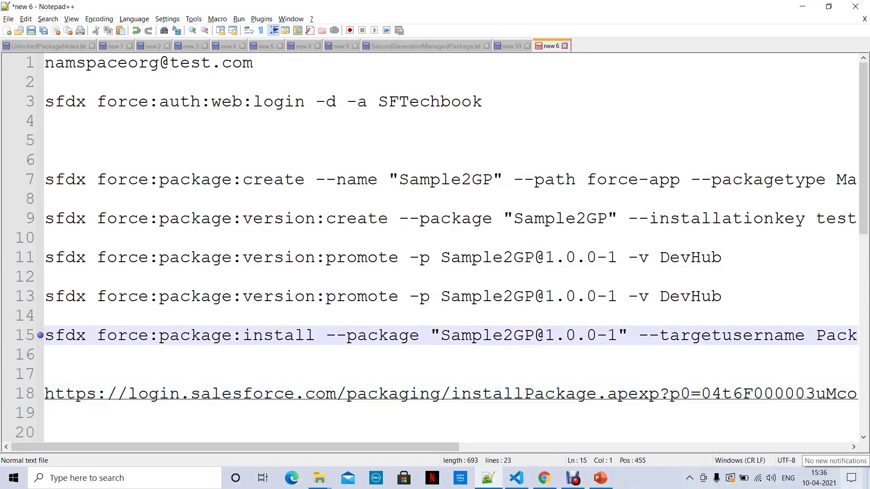
key("shift+End")
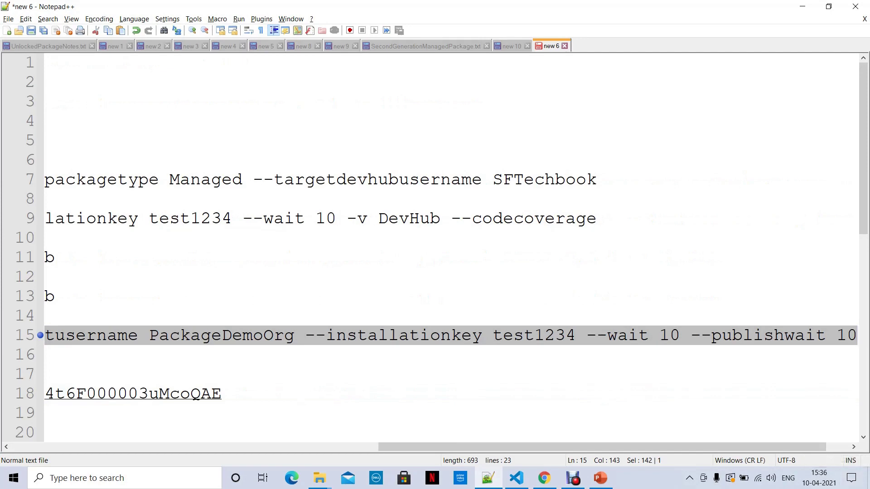
key("alt+Tab")
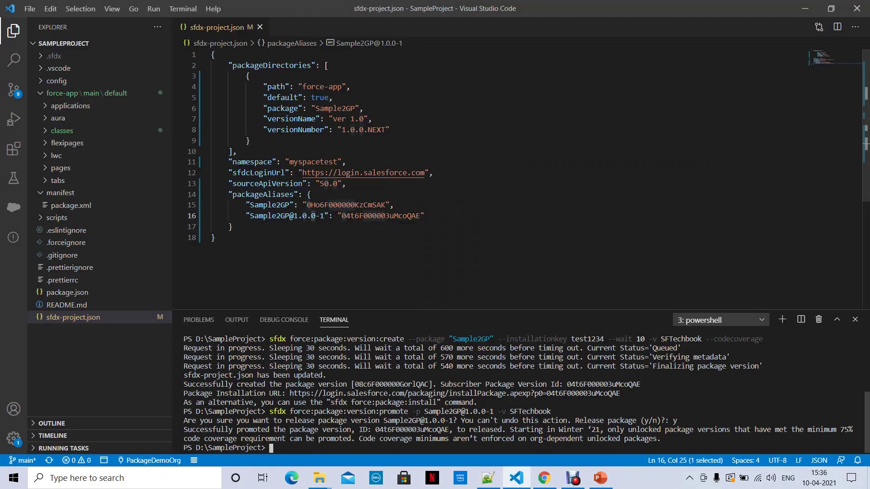
key("ctrl+v")
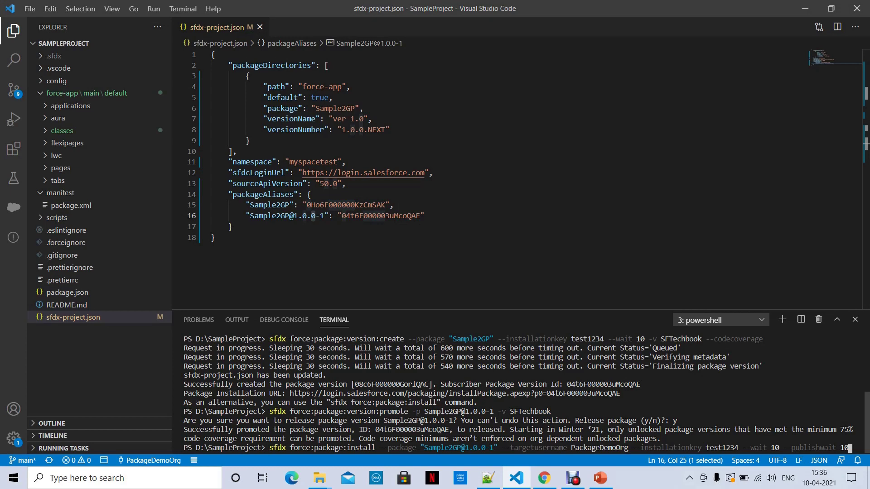
left_click_drag(571, 447, 629, 448)
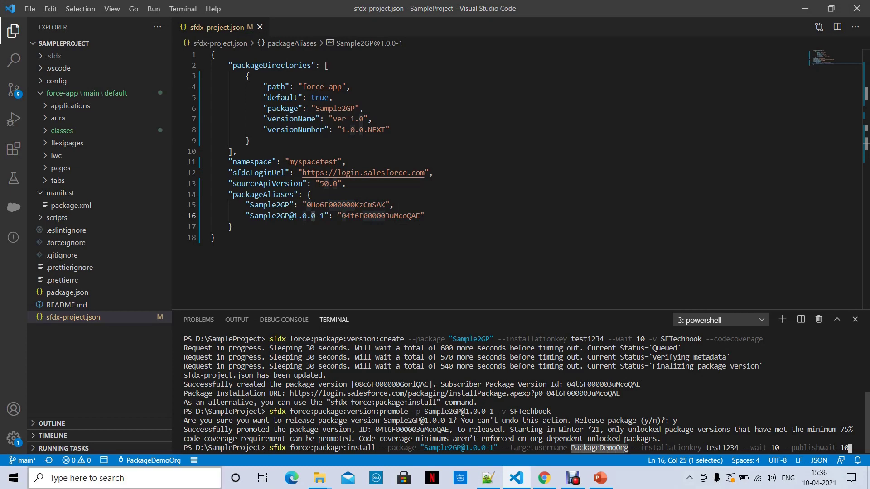
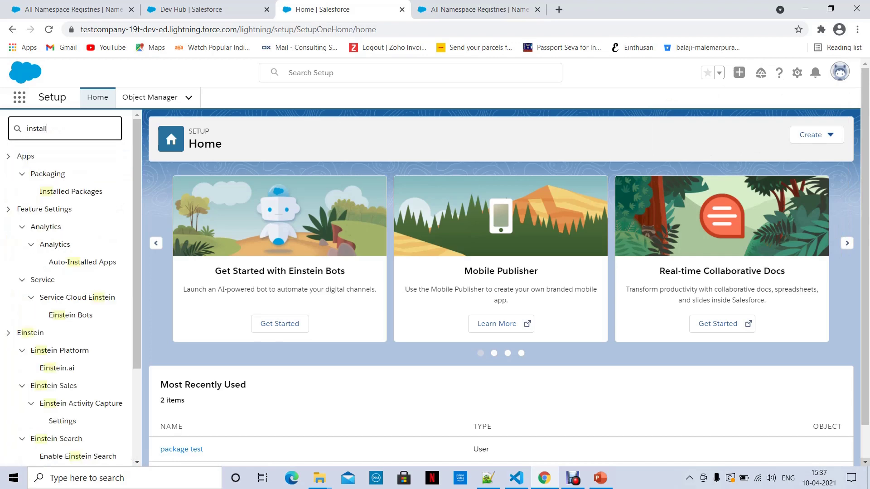
Confirm Installed Packages shows no packages, then return to VS Code's pending install command.
left_click(71, 191)
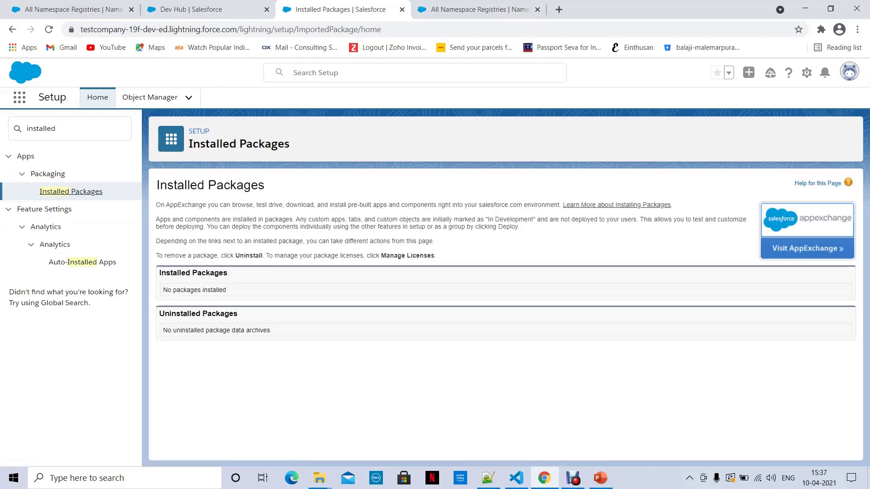
key("alt+Tab")
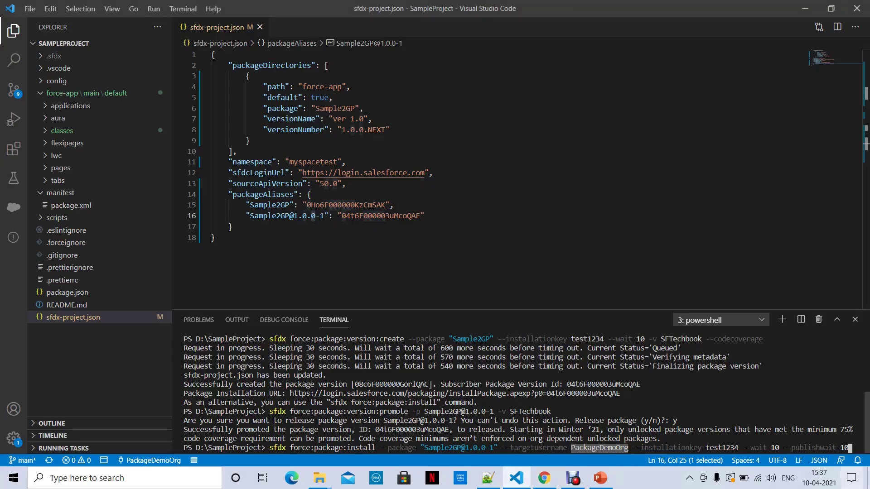
key("Return")
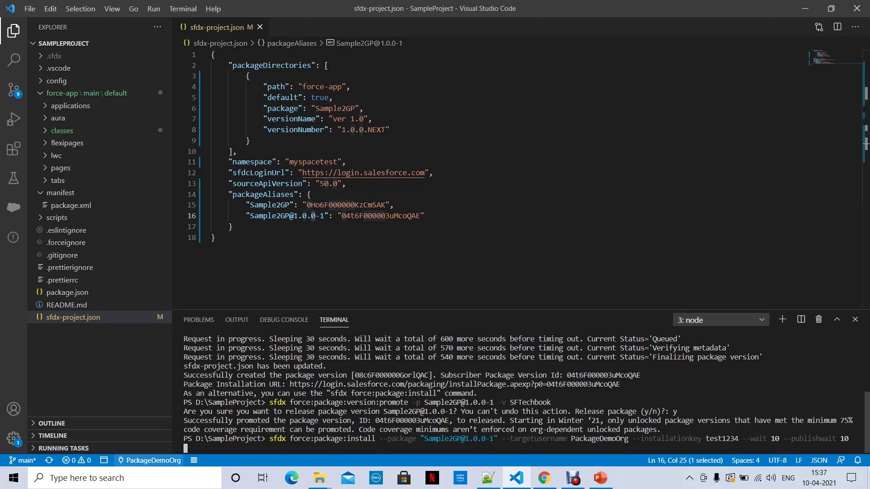
left_click(149, 460)
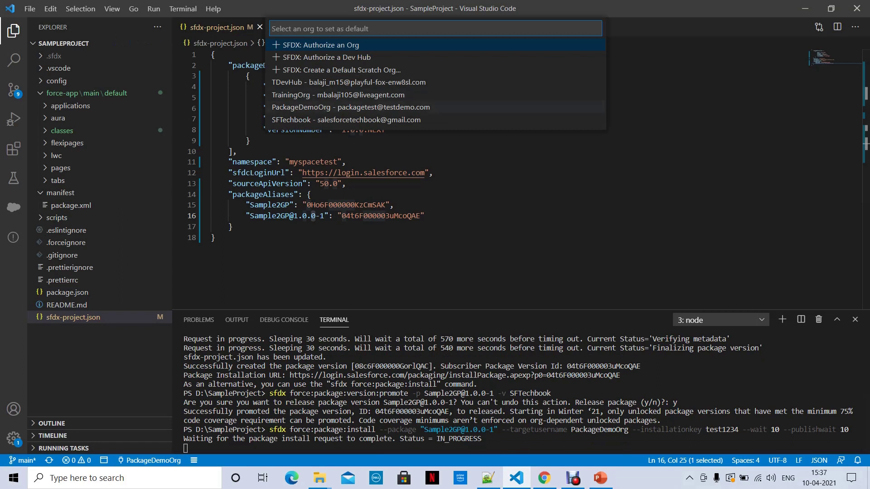
left_click(346, 162)
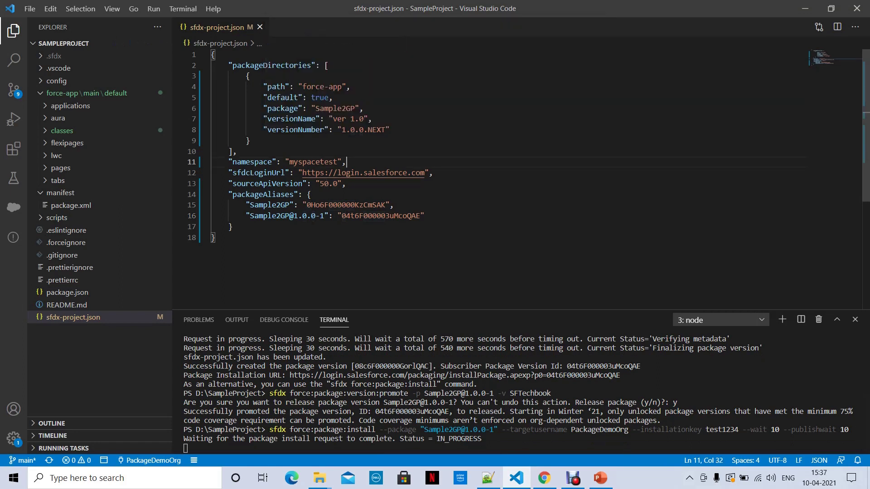
mouse_move(601, 478)
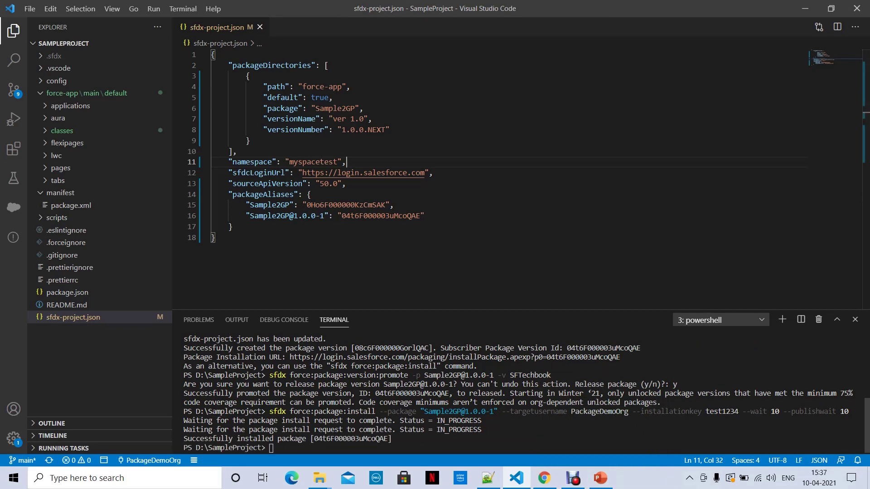
Reload Installed Packages and point out Sample2GP's installed version 1.0.
left_click(544, 478)
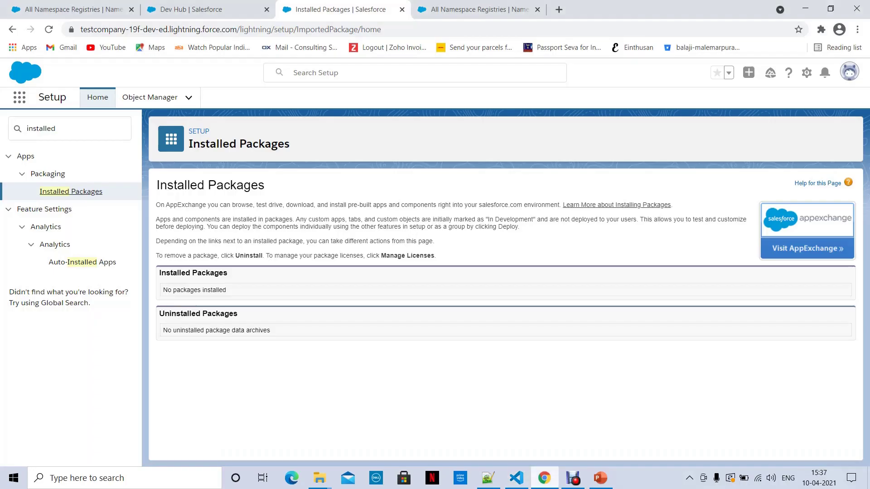
key("ctrl+l")
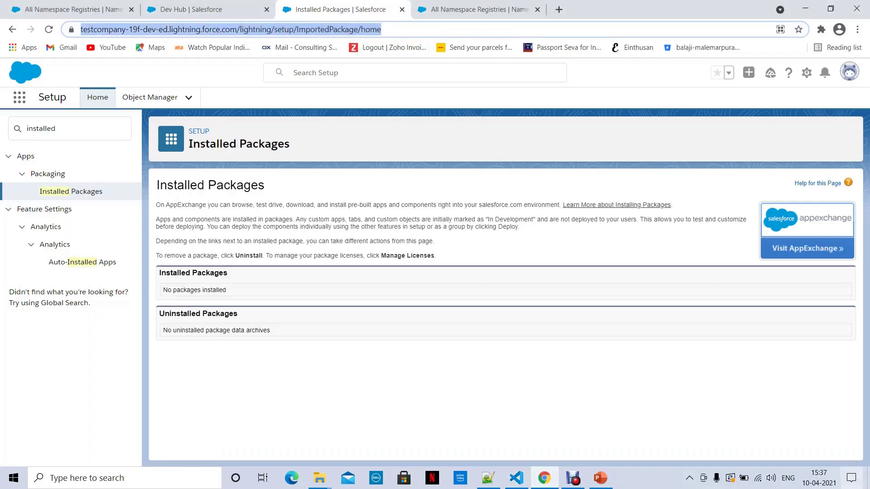
key("Return")
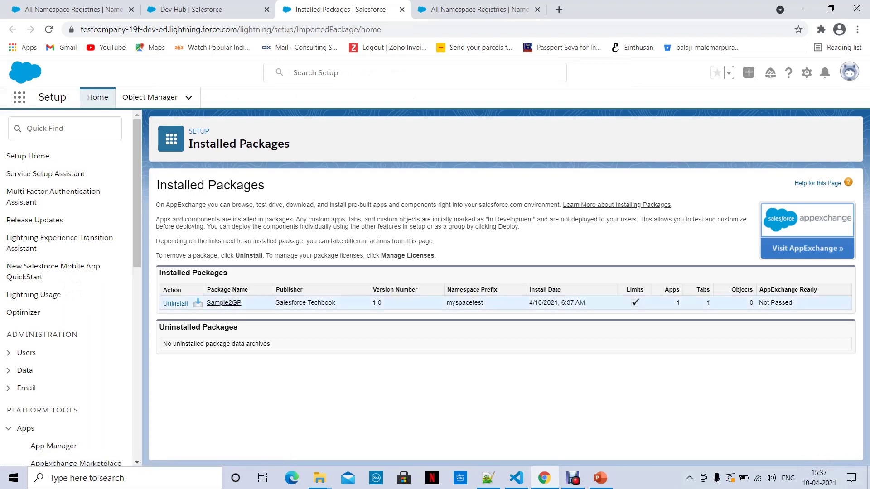
double_click(377, 302)
left_click(317, 326)
Open Sample2GP's package details, highlighting its apps and tabs counts.
left_click(224, 303)
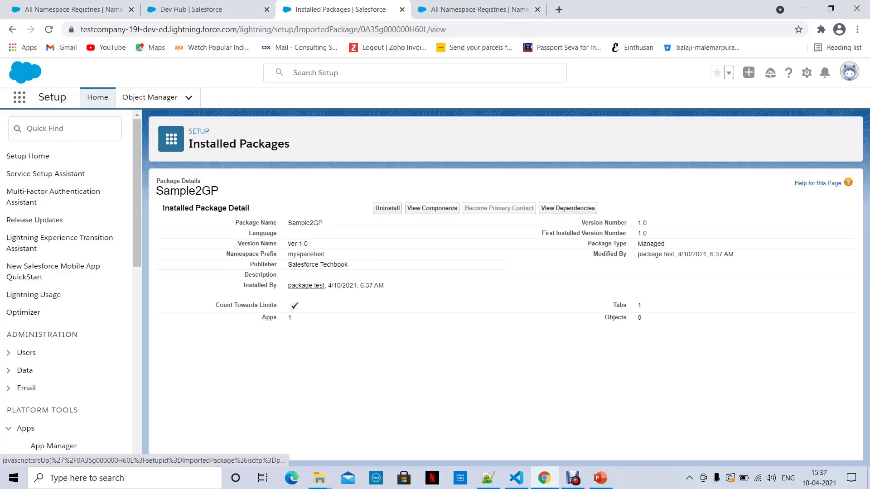
triple_click(269, 317)
left_click_drag(627, 305, 624, 305)
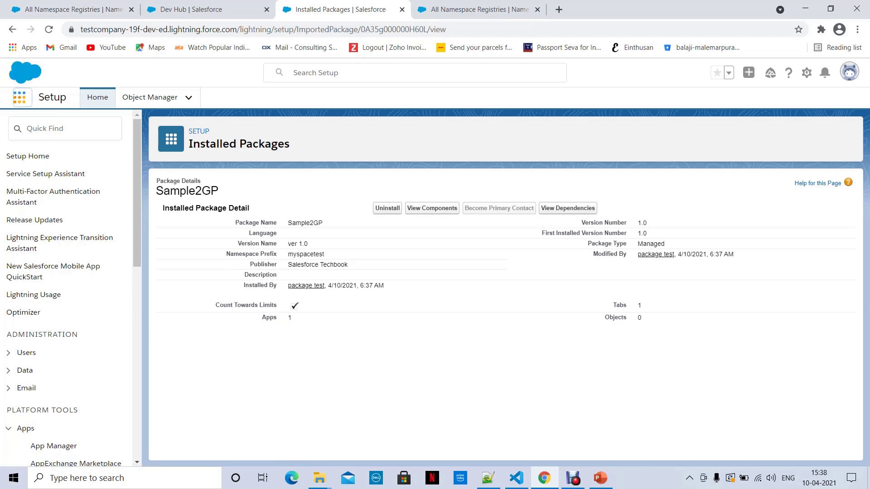
View the package's components and copy the Test_App component name.
left_click(19, 97)
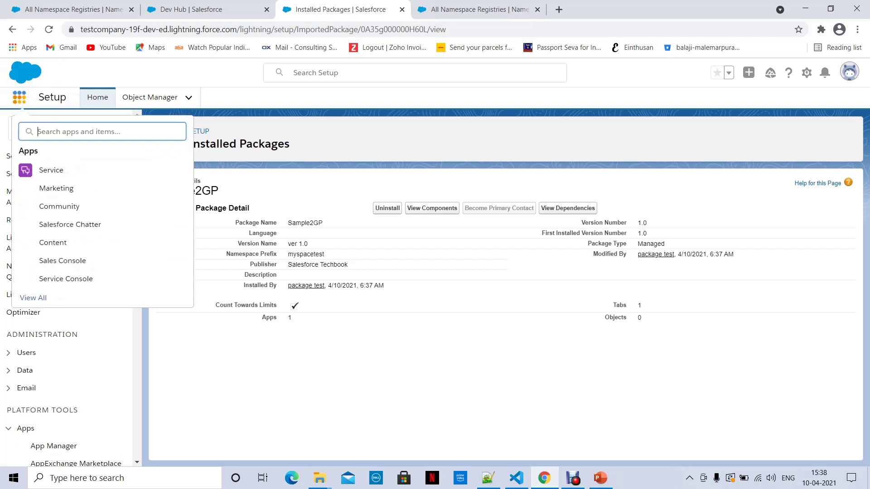
left_click(432, 208)
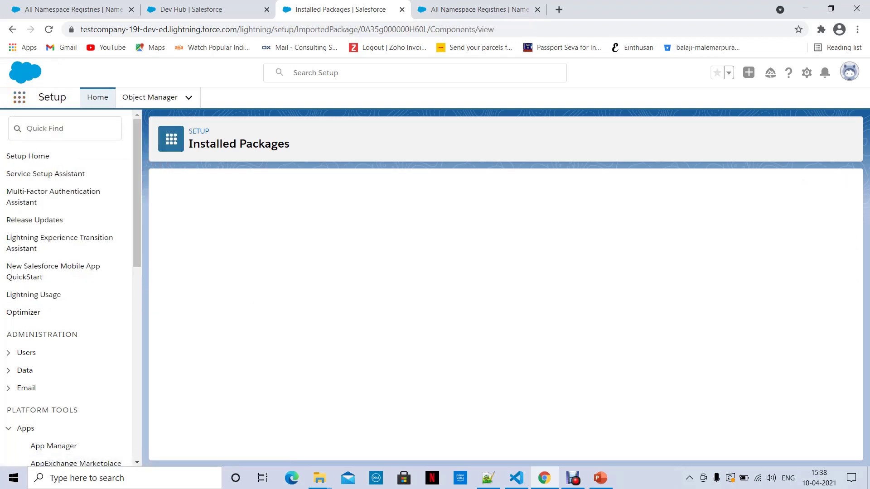
scroll(498, 317, "down", 2)
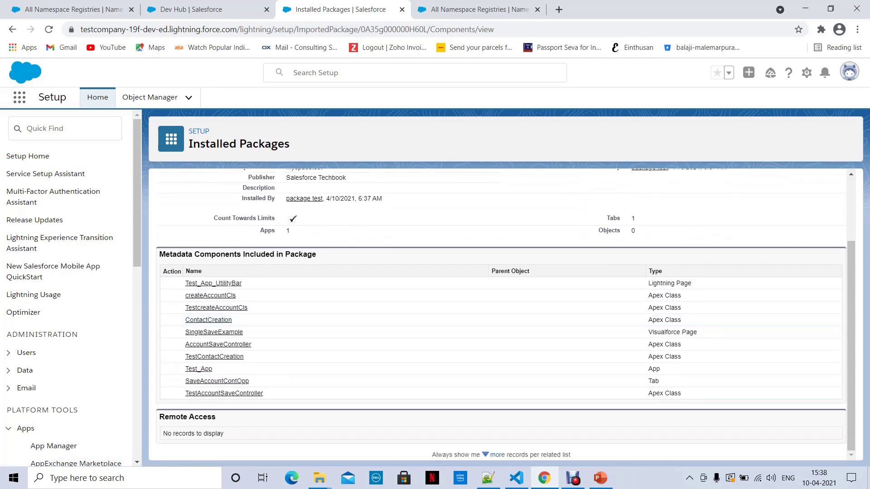
scroll(498, 317, "up", 2)
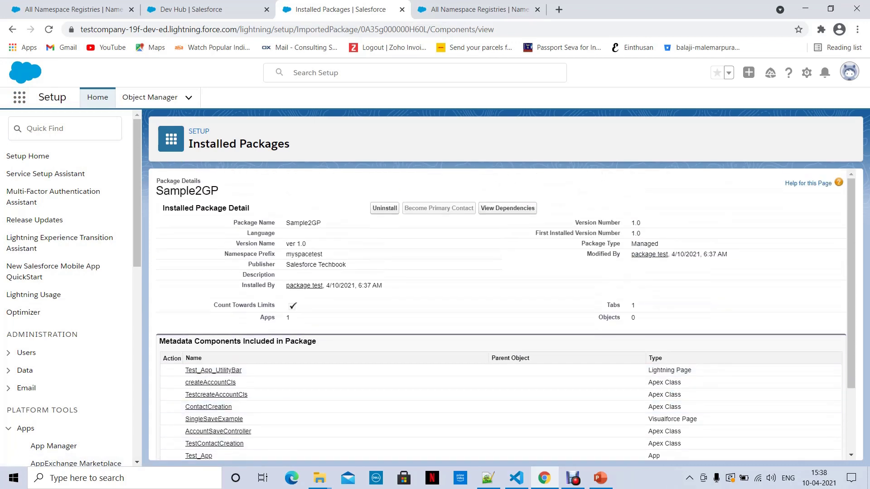
scroll(498, 317, "down", 2)
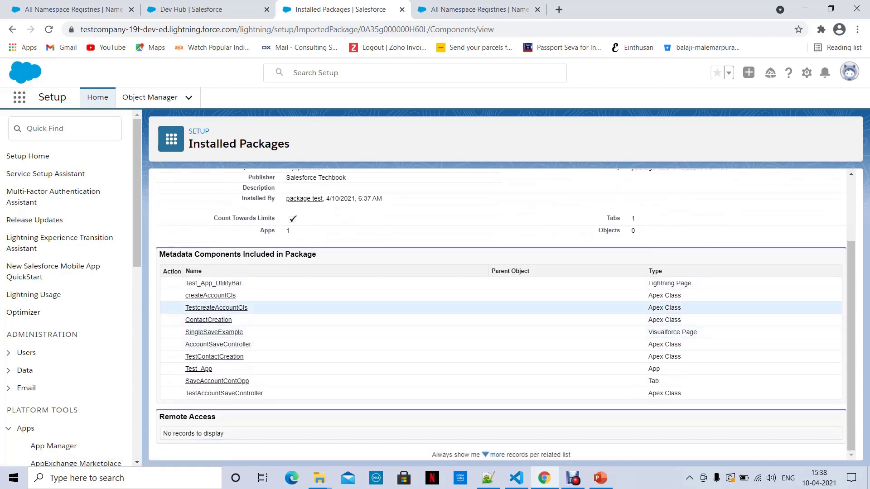
double_click(199, 369)
key("ctrl+c")
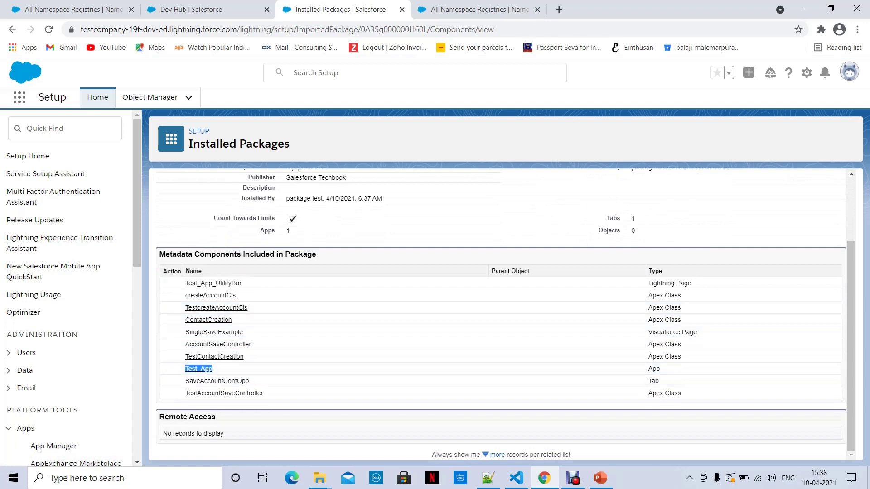
Search 'Test App' in App Launcher, open it in a new tab, then return.
left_click(19, 97)
key("ctrl+v")
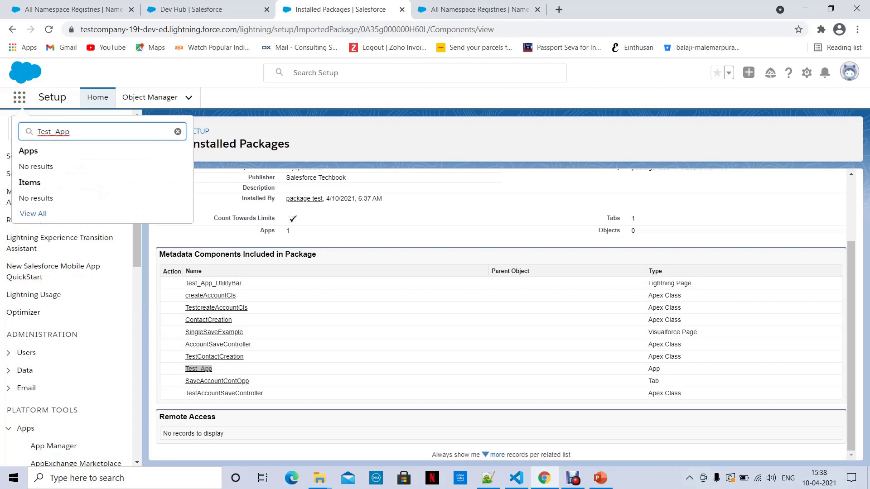
key("BackSpace")
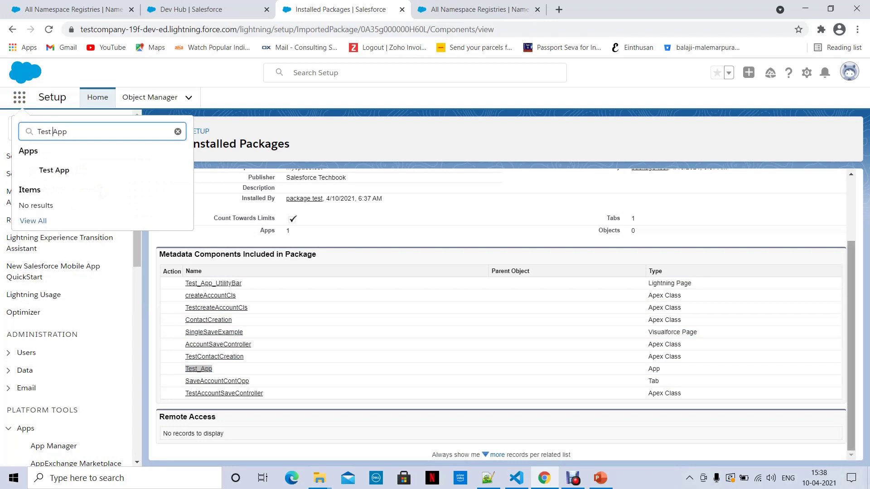
right_click(75, 171)
left_click(104, 182)
key("ctrl+Tab")
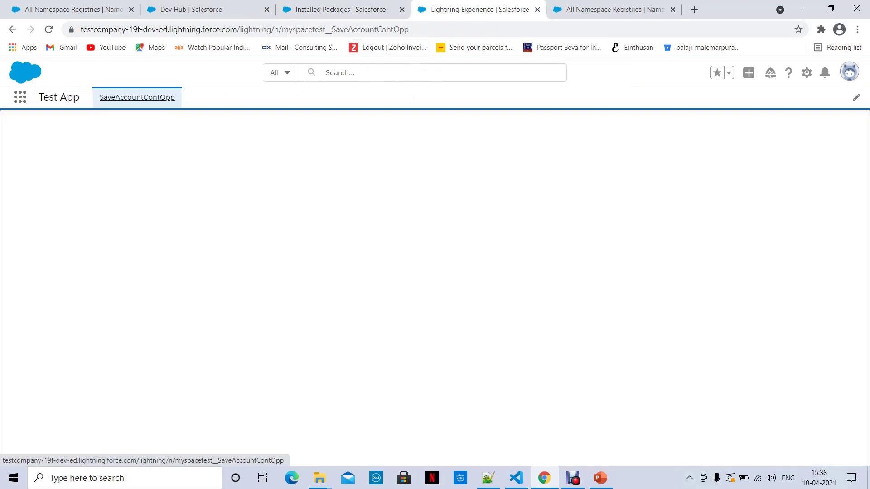
key("ctrl+Page_Up")
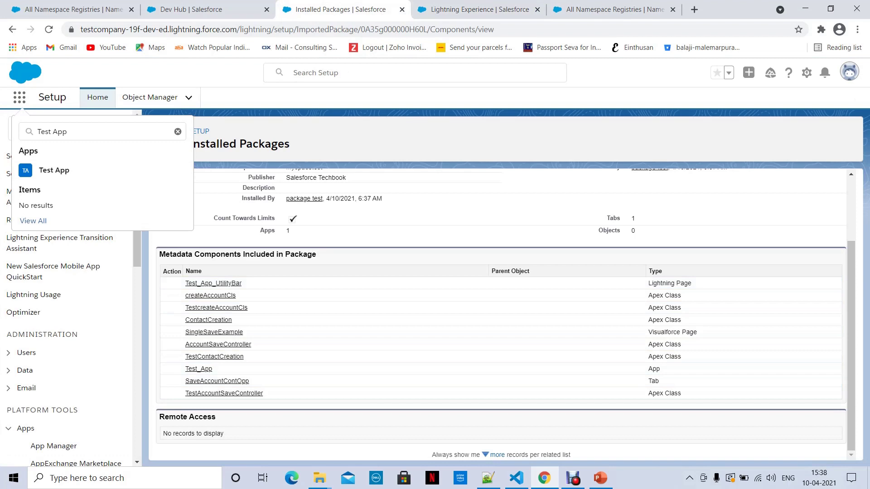
Quick Find 'Apex' in Setup and open Apex Classes, showing six myspacetest classes.
left_click(177, 131)
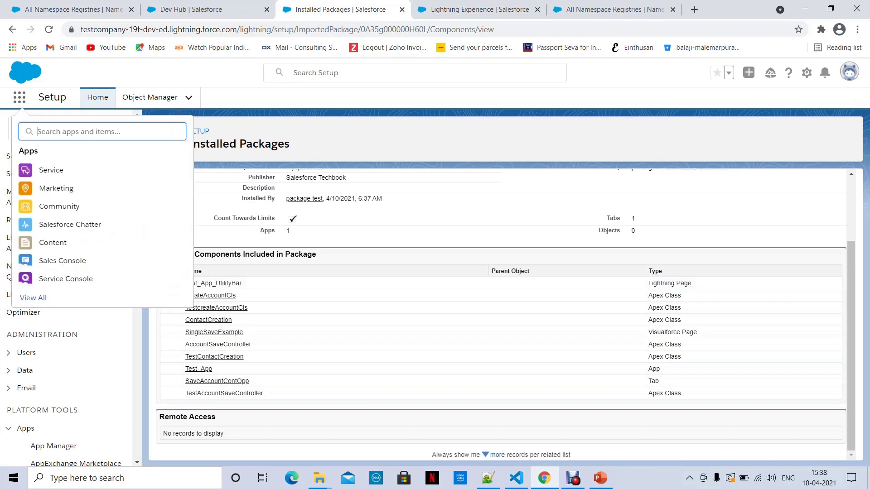
type("apex class")
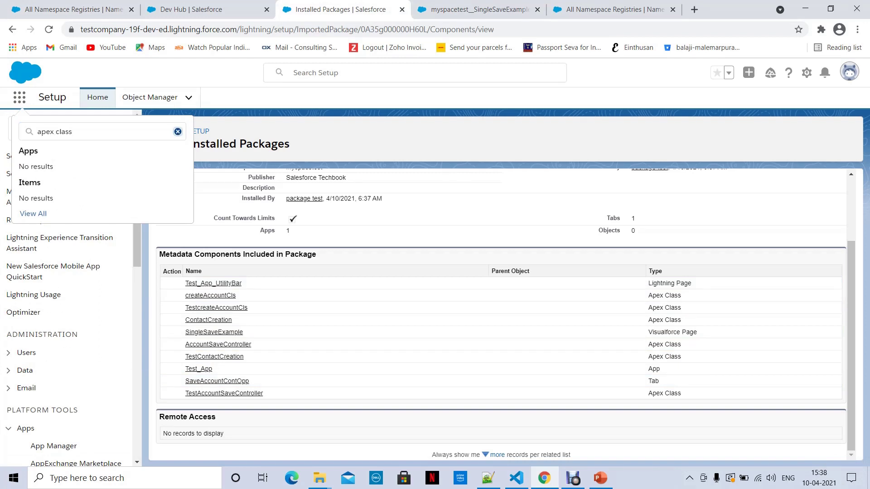
left_click(19, 97)
type("Ae")
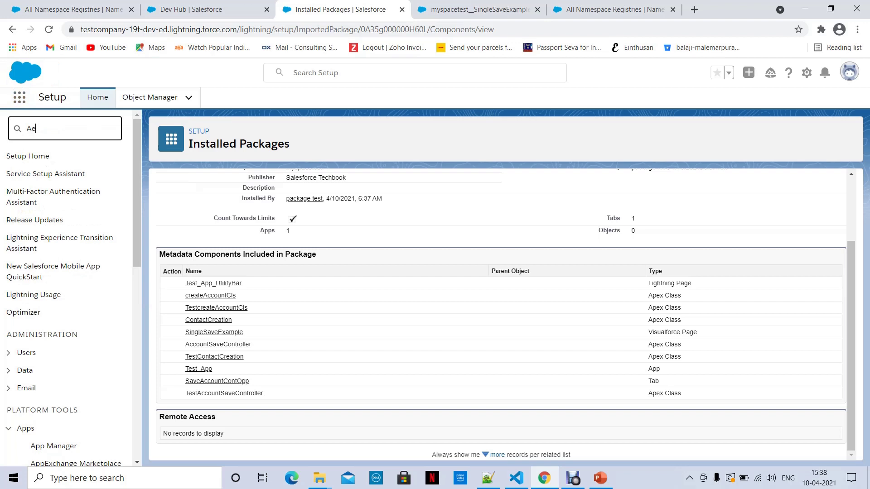
key("BackSpace")
type("pex")
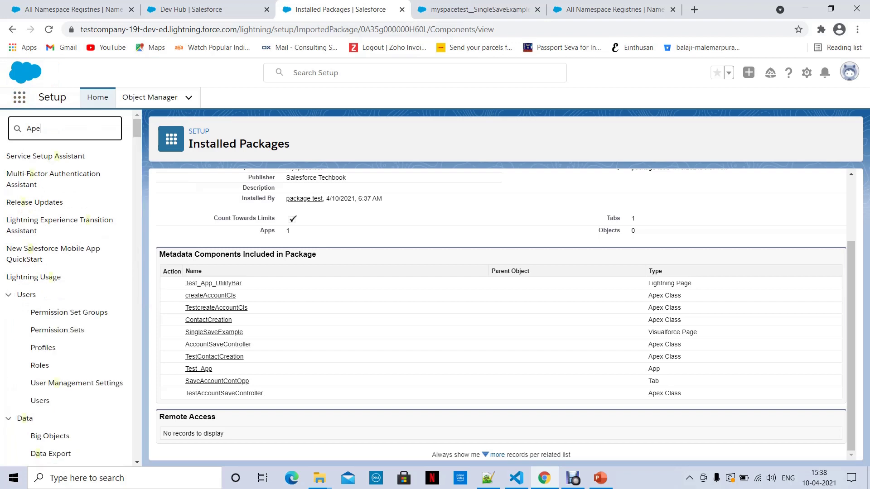
left_click(53, 209)
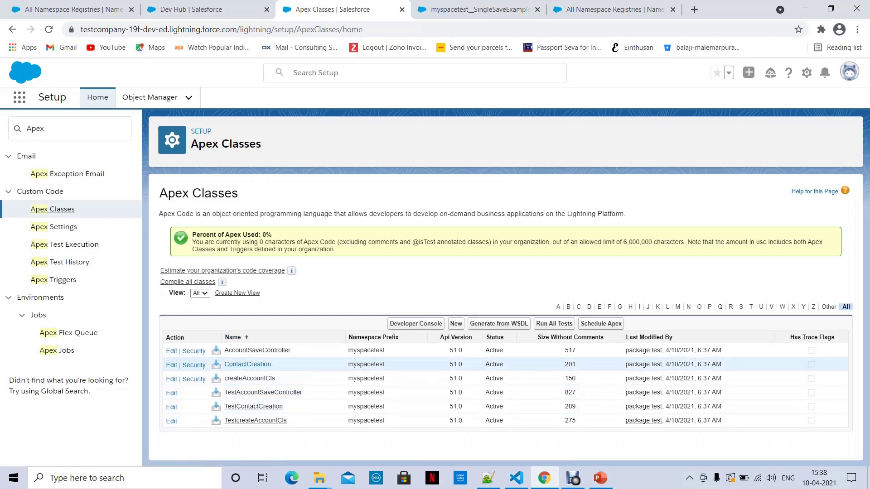
Inspect ContactCreation's summary and version settings, then Quick Find 'install' for Installed Packages.
left_click(248, 364)
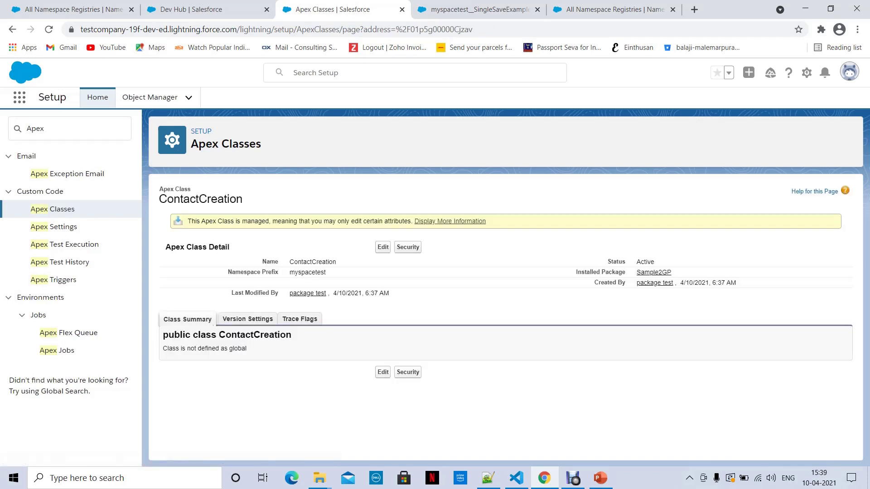
left_click(248, 319)
left_click(187, 319)
left_click(51, 209)
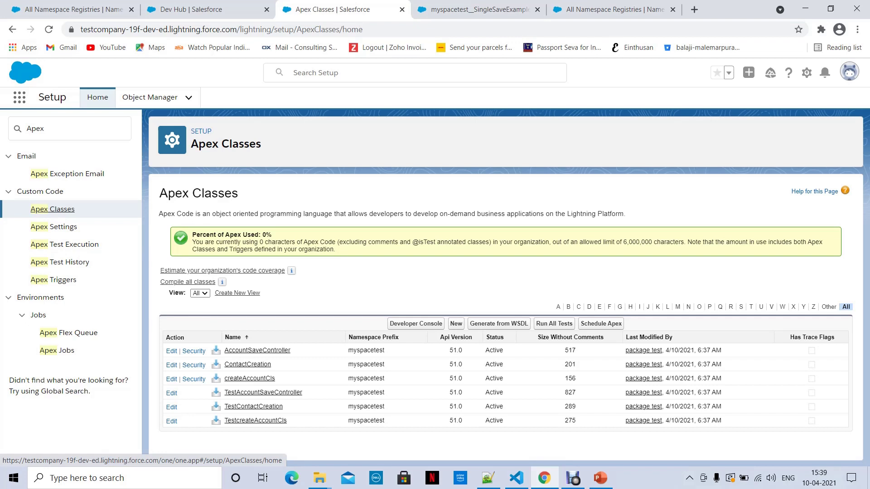
type("install")
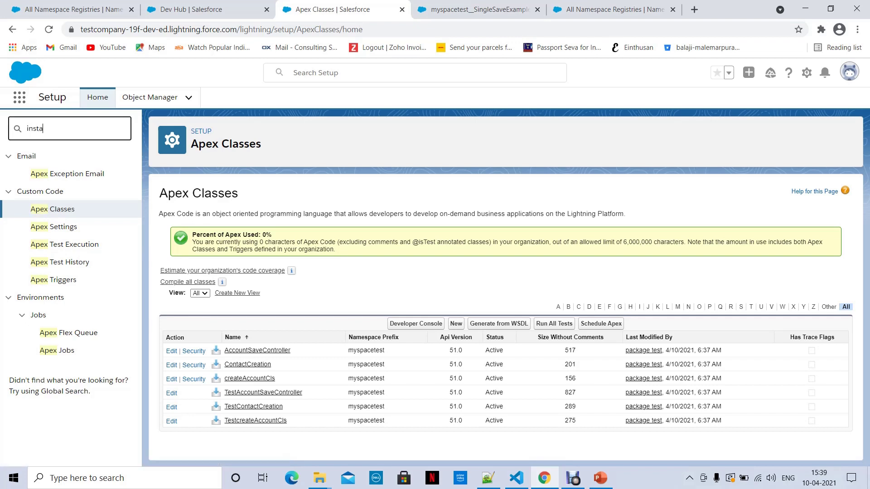
left_click(70, 191)
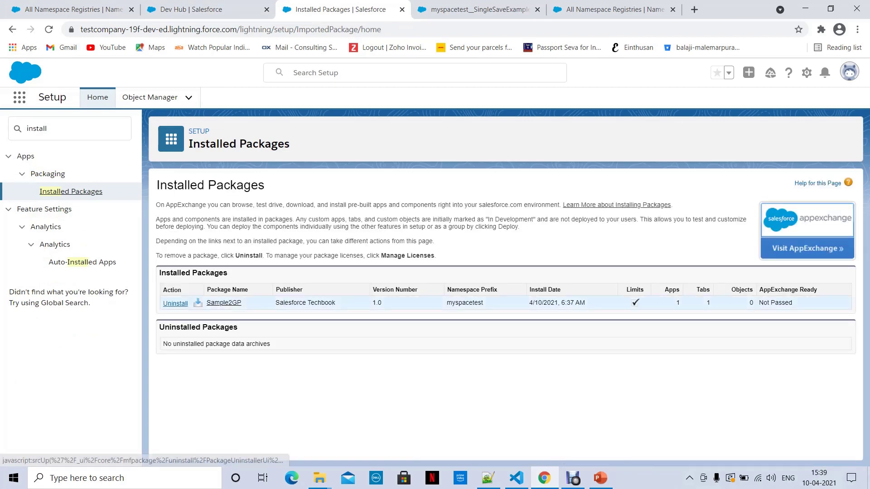
Uninstall Sample2GP, accepting the data deletion warning and confirming 'Yes, I want to uninstall'.
left_click(175, 304)
scroll(317, 333, "down", 1)
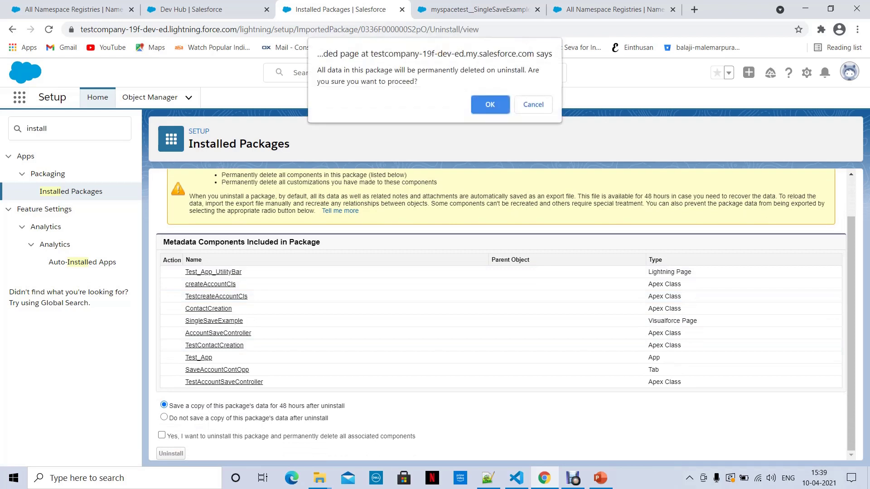
key("Return")
left_click(162, 435)
left_click(171, 453)
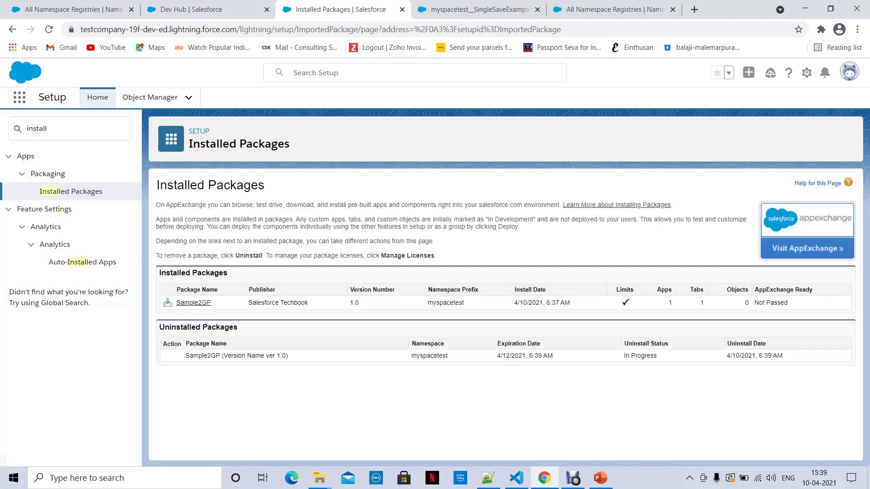
Refresh the page and delete the uninstalled package's leftover data archive.
key("ctrl+l")
key("Return")
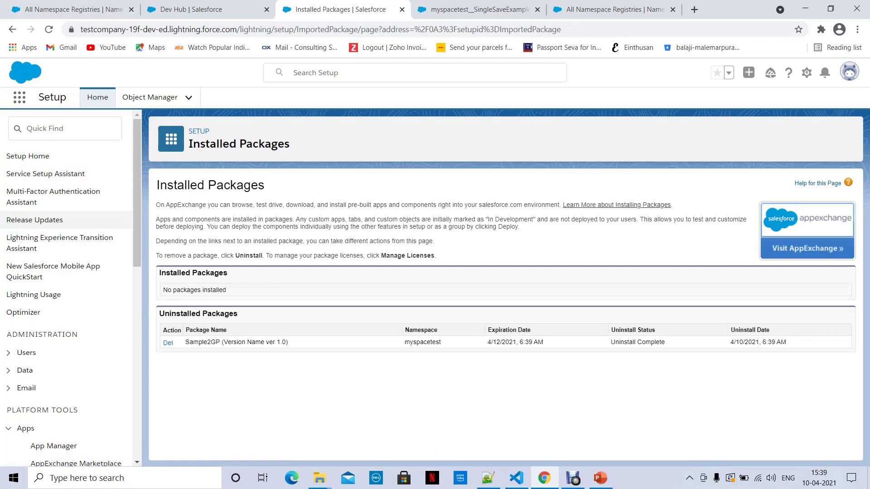
left_click(167, 343)
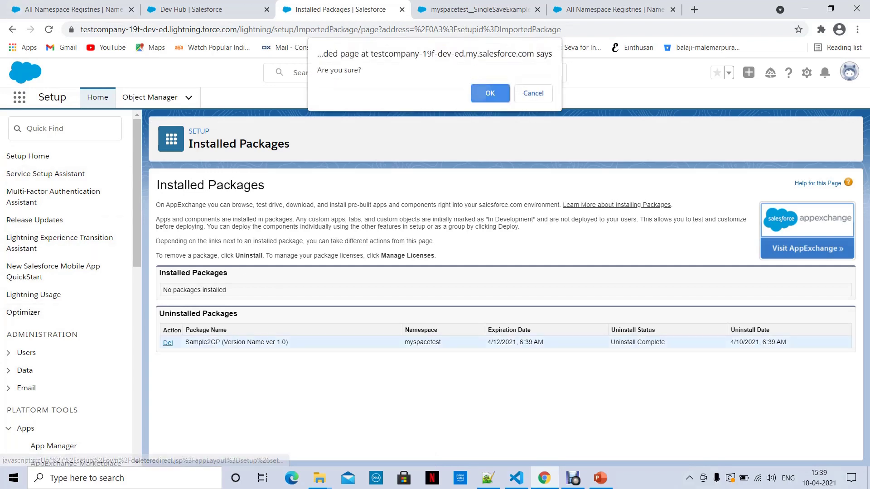
key("Return")
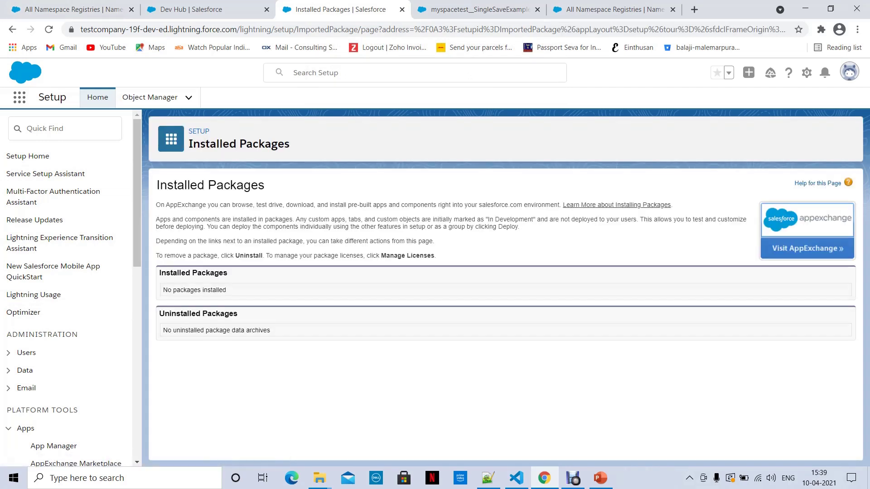
Copy the package install URL from line 18 of the Notepad++ notes, then return to Chrome.
left_click(487, 478)
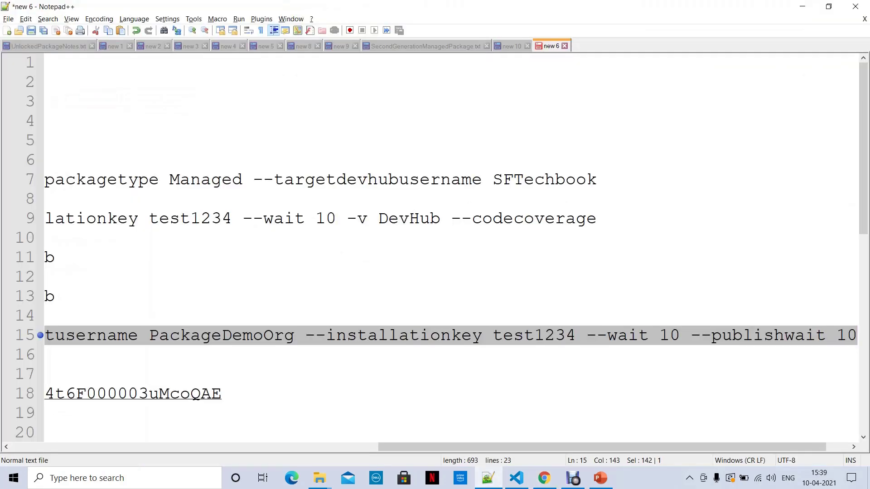
scroll(435, 245, "left", 15)
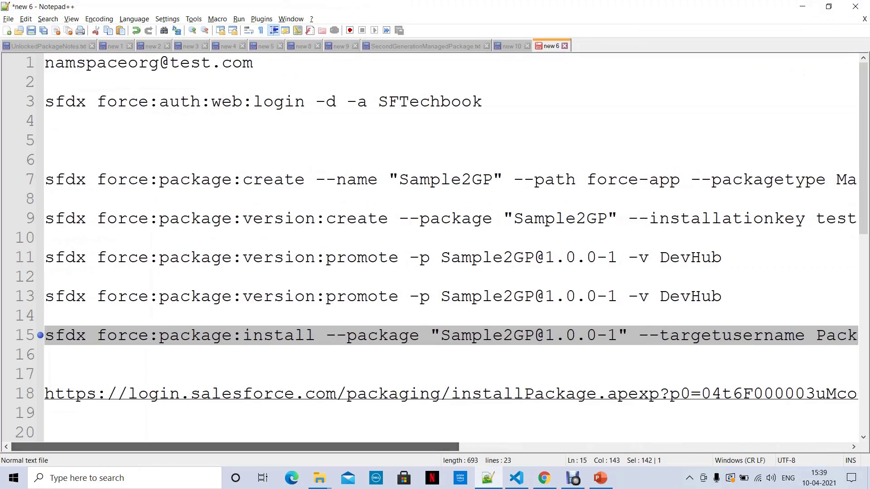
left_click_drag(44, 394, 851, 394)
key("ctrl+c")
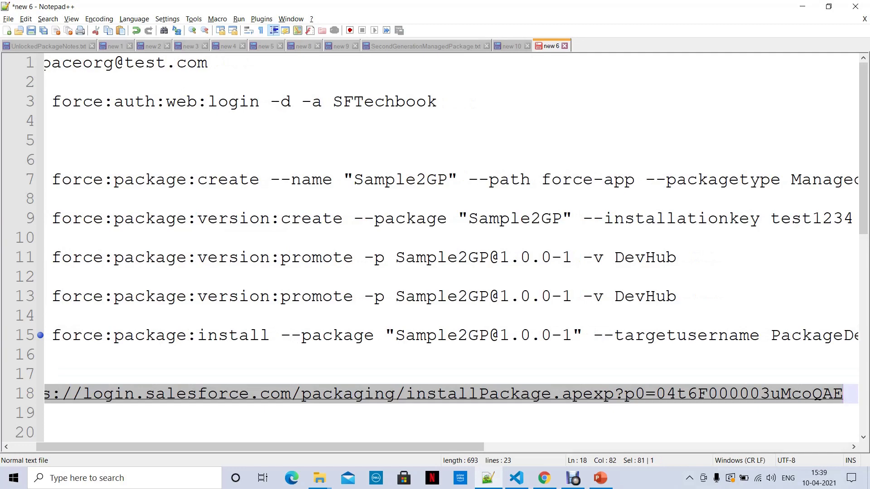
key("alt+Tab")
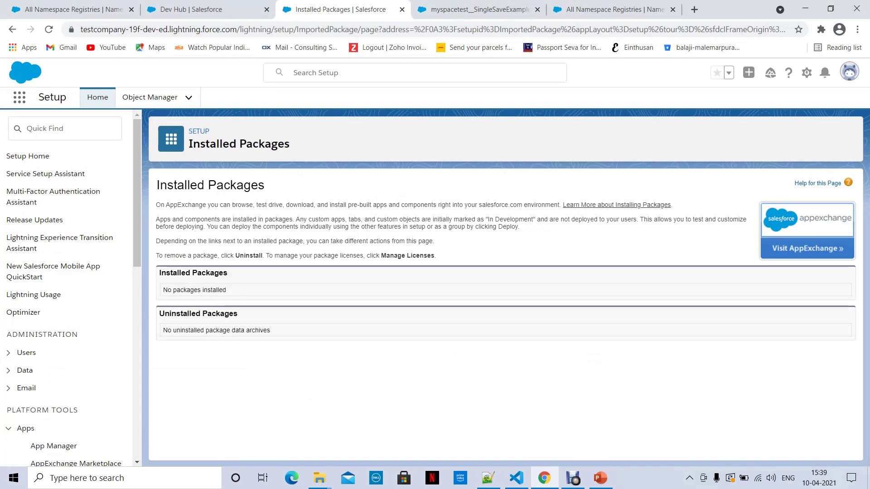
Load the install URL in a new tab and enter the installation key.
key("ctrl+t")
key("ctrl+v")
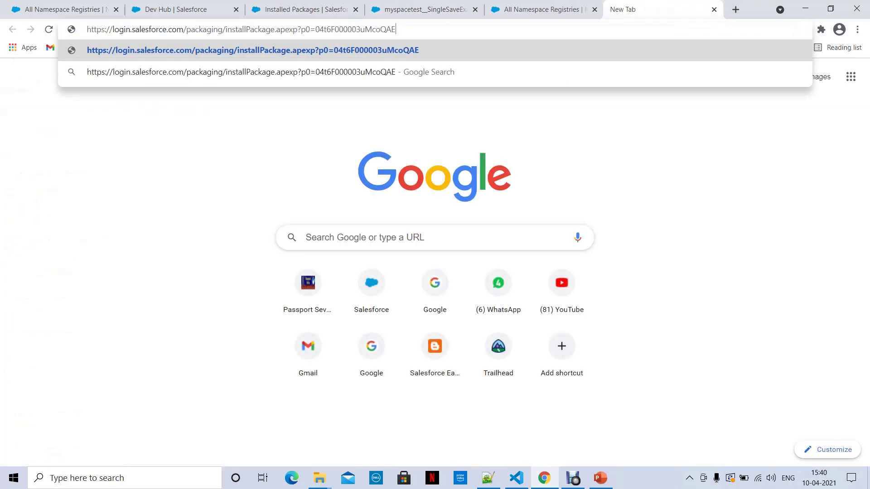
key("Return")
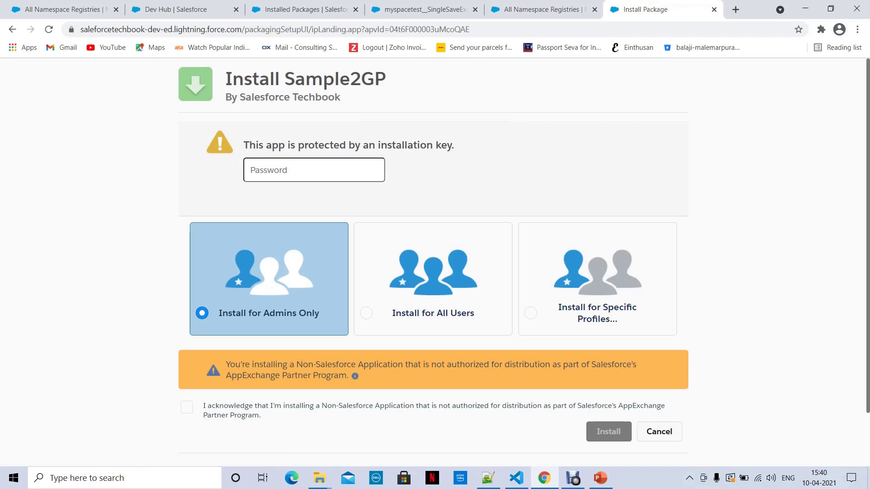
type("********")
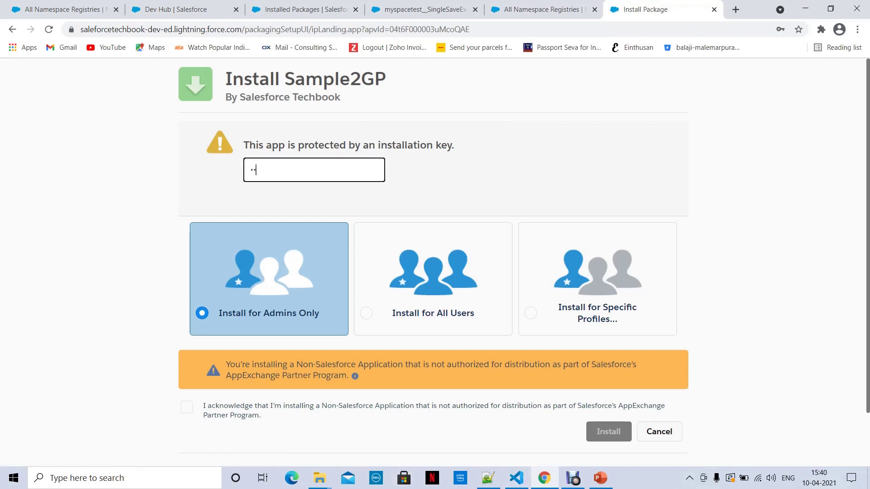
type("**")
type("**")
Choose Install for All Users, acknowledge the notice, and start installing Sample2GP 1.0.
left_click(366, 313)
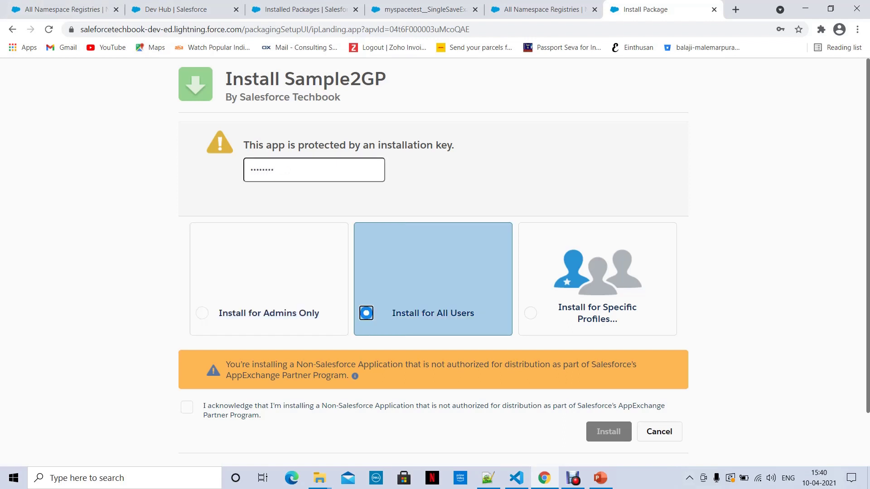
scroll(433, 263, "down", 2)
left_click(187, 344)
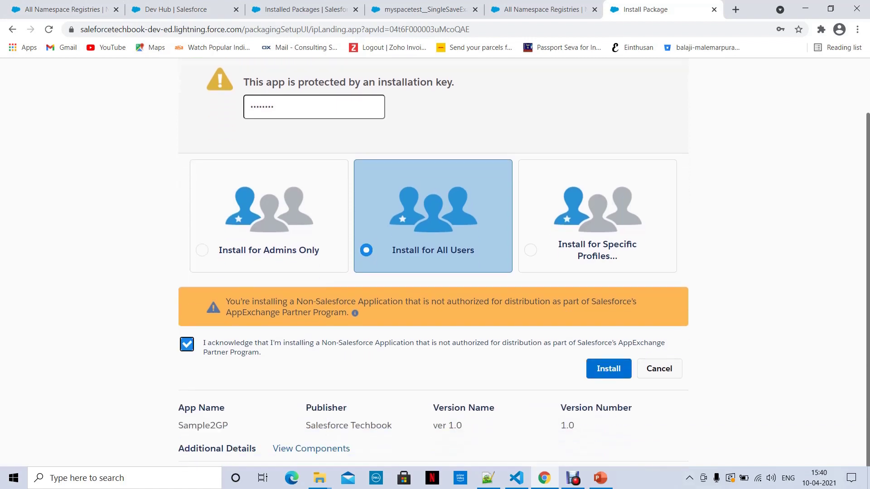
left_click_drag(178, 408, 228, 426)
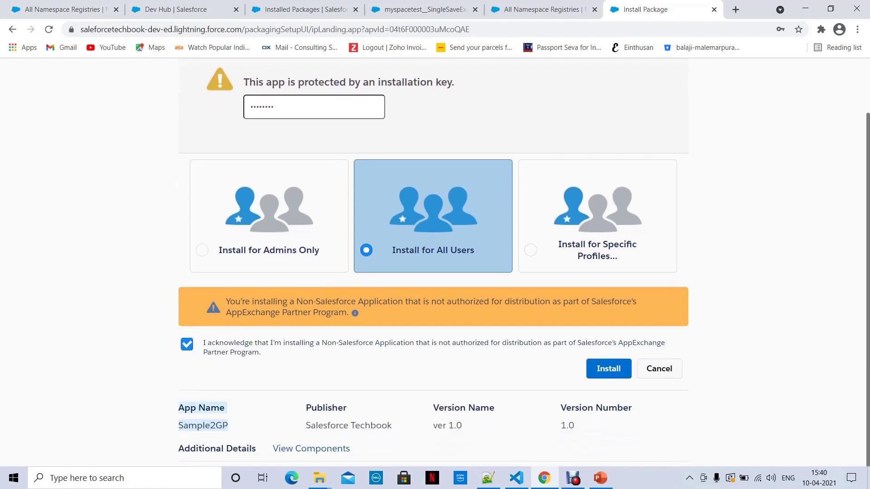
left_click_drag(306, 408, 391, 425)
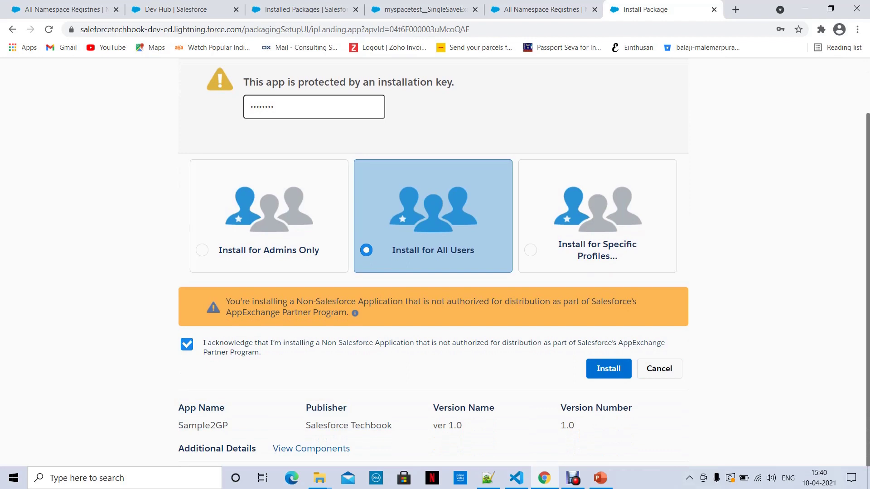
left_click_drag(561, 425, 573, 425)
double_click(203, 426)
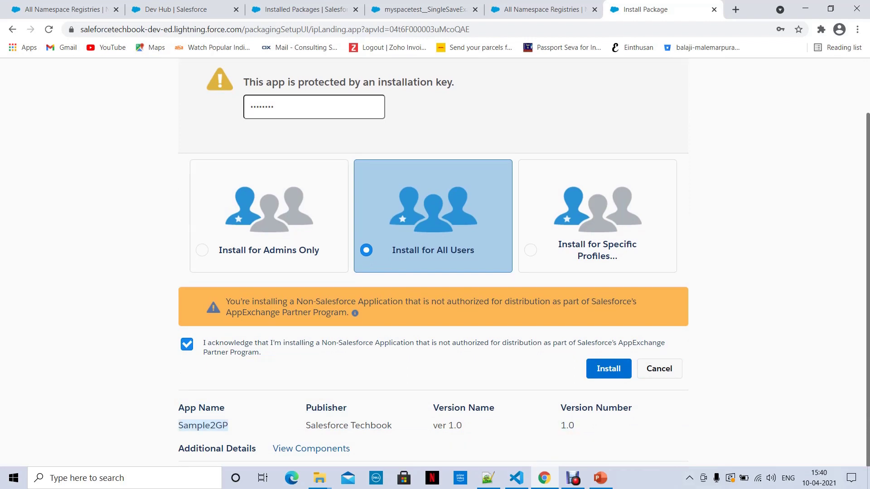
left_click(608, 368)
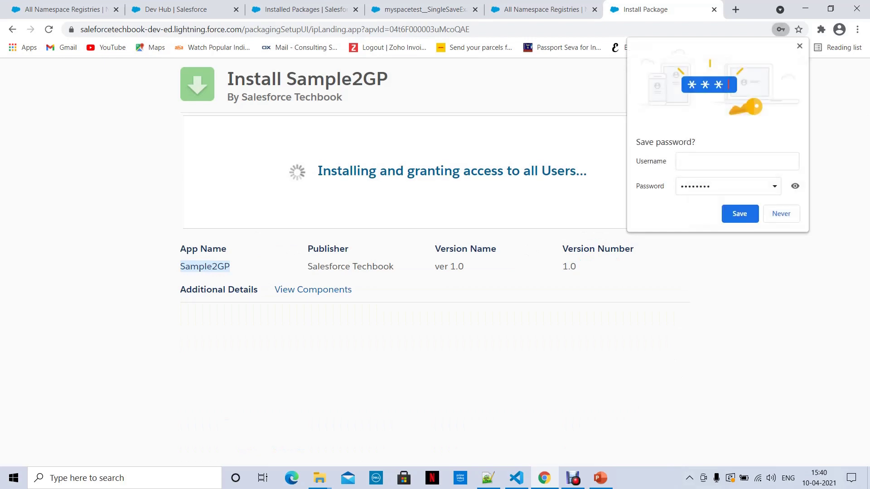
Dismiss the save-password prompt and click Done once Sample2GP installation completes.
key("Escape")
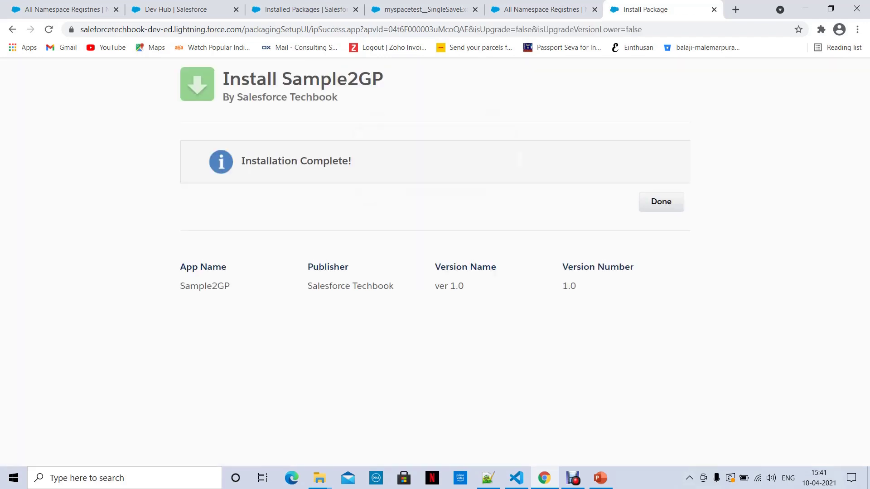
left_click(661, 201)
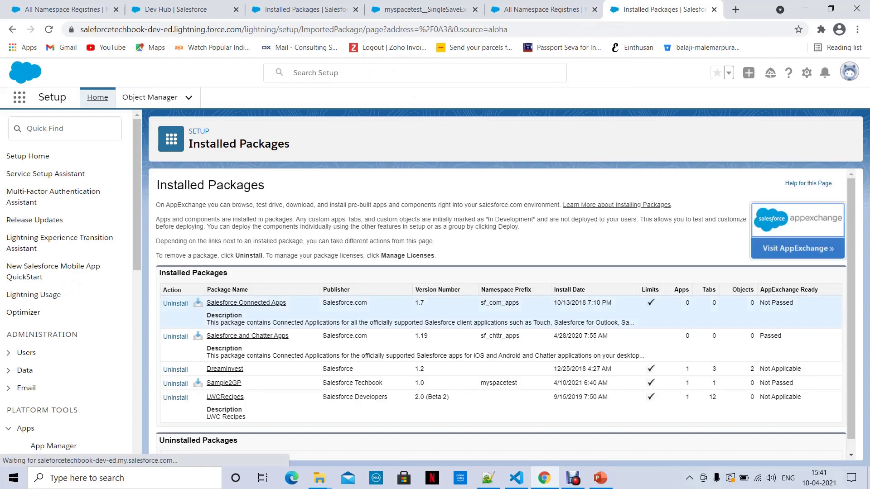
Point out the current org name and open the installed Sample2GP package details.
scroll(498, 317, "down", 1)
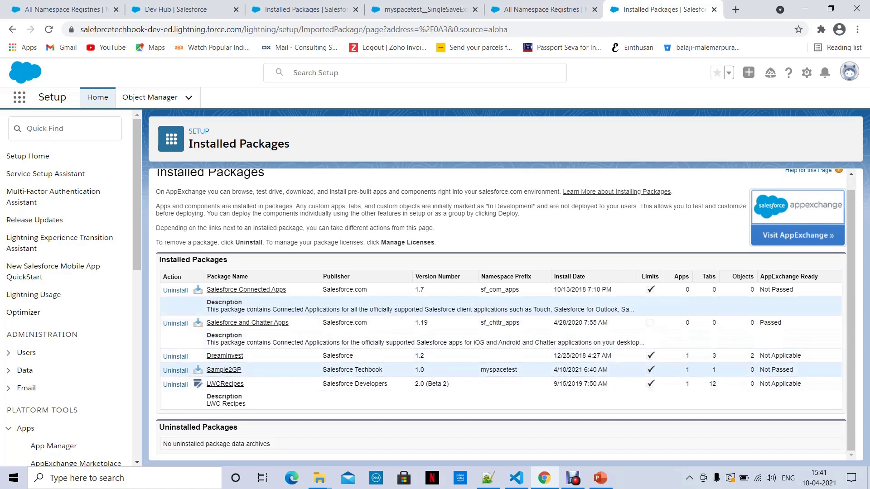
double_click(112, 29)
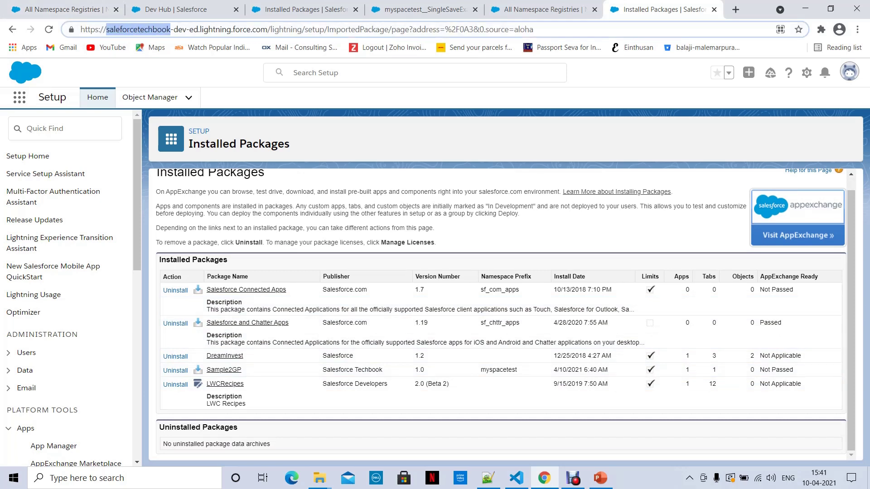
left_click(453, 356)
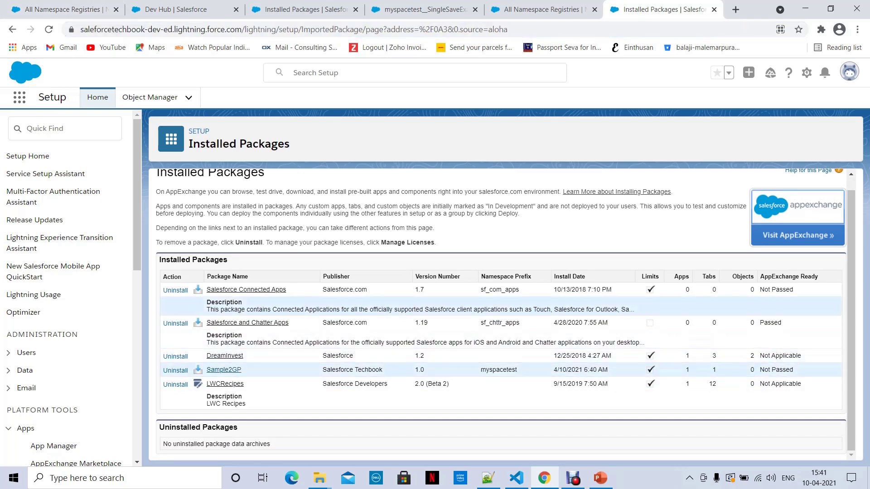
left_click(223, 370)
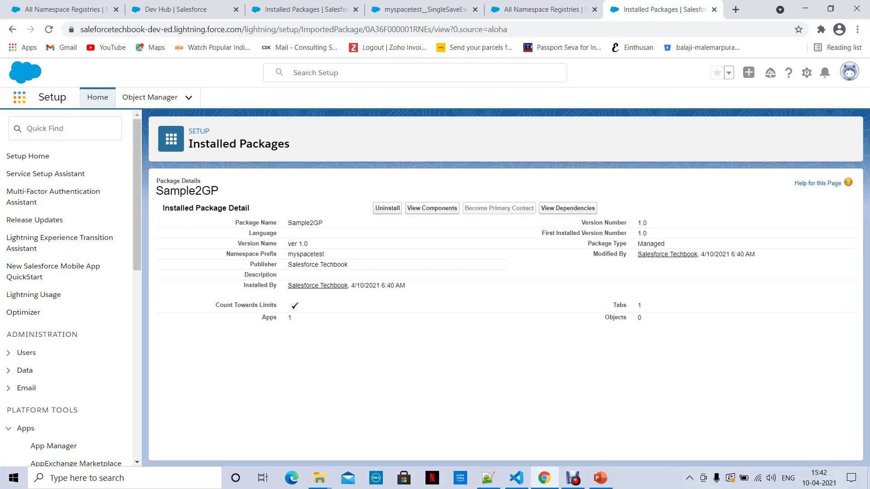
Launch Test App from the App Launcher by searching 'Test'.
left_click(19, 97)
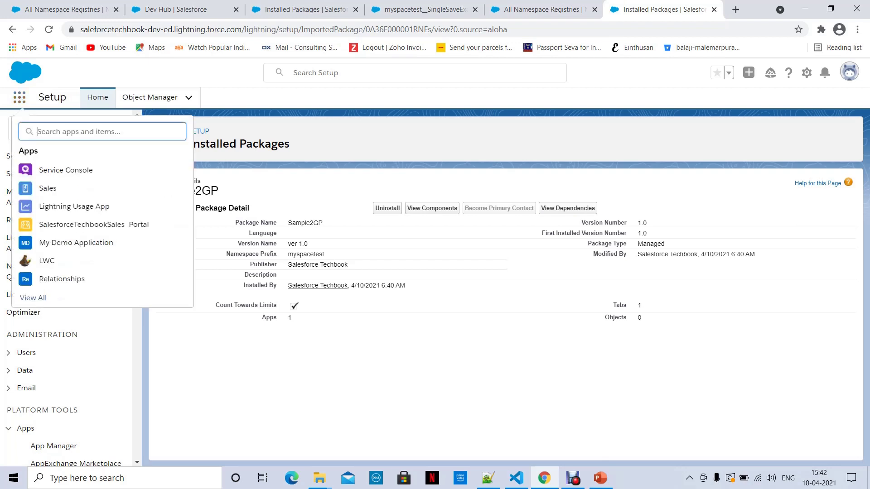
type("Test")
key("Return")
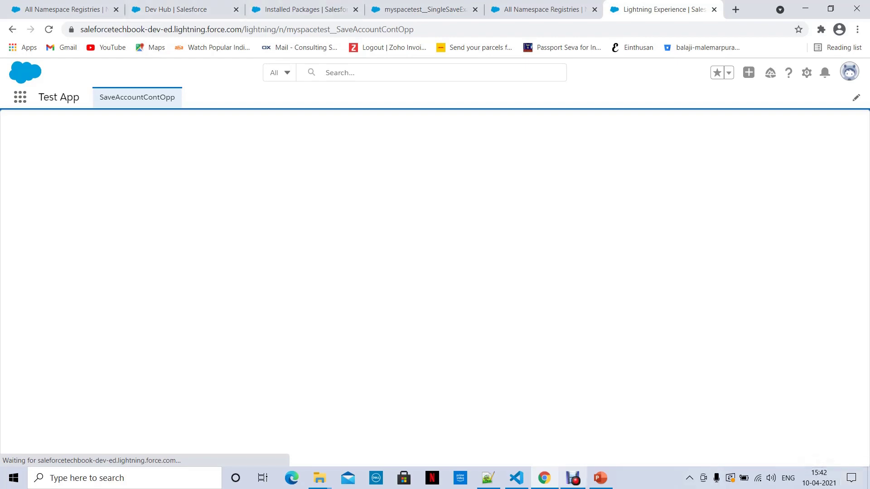
In the SecondGeneration Package deck, go through Reference slide 5 to the closing Please Subscribe slide 6.
left_click(600, 478)
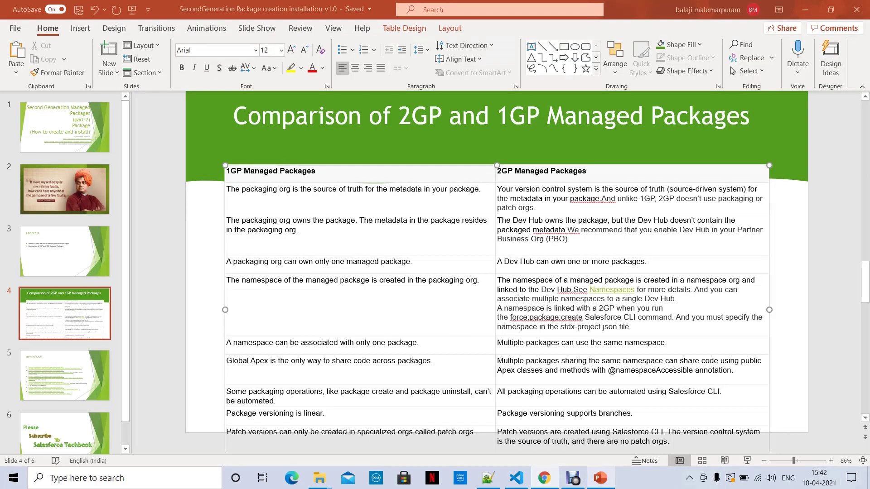
left_click(64, 350)
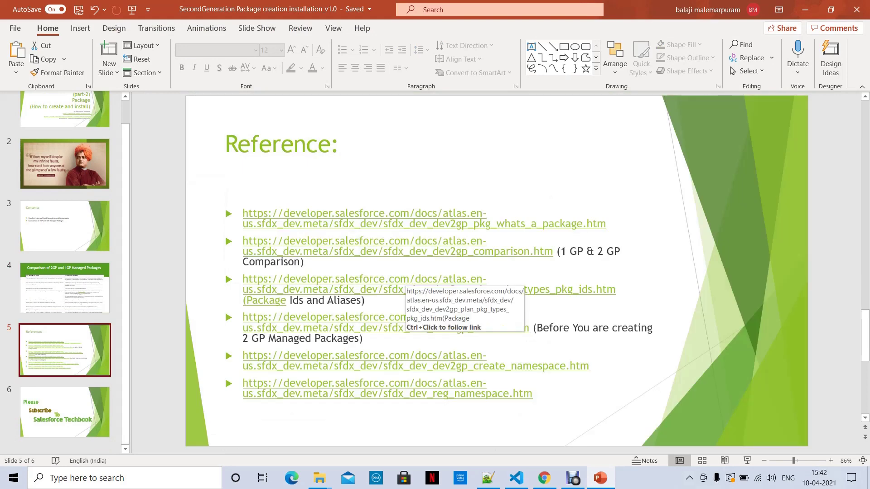
left_click(65, 412)
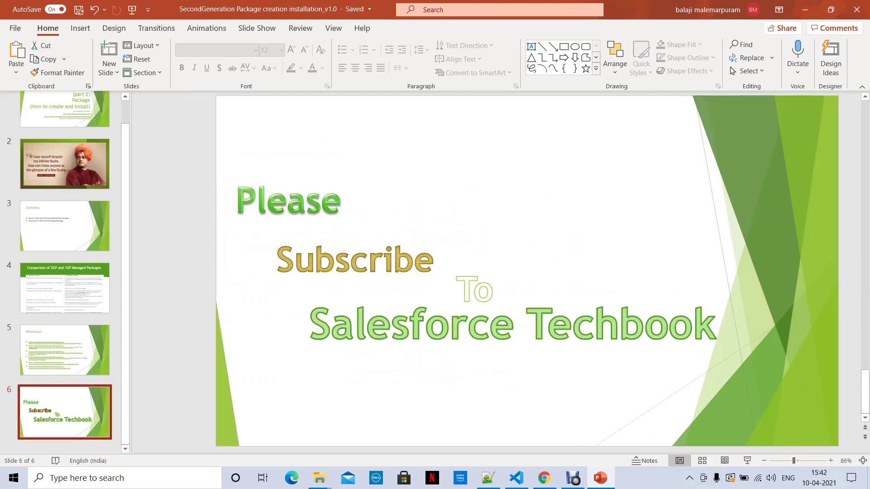